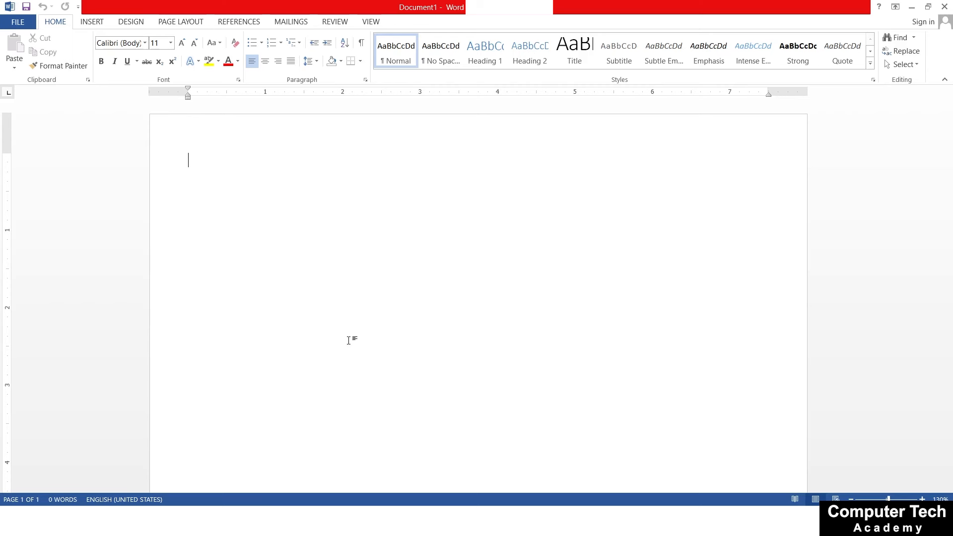
Launch another Word window by running the winword command from the Windows Run prompt.
{"action": "key", "text": "super+r"}
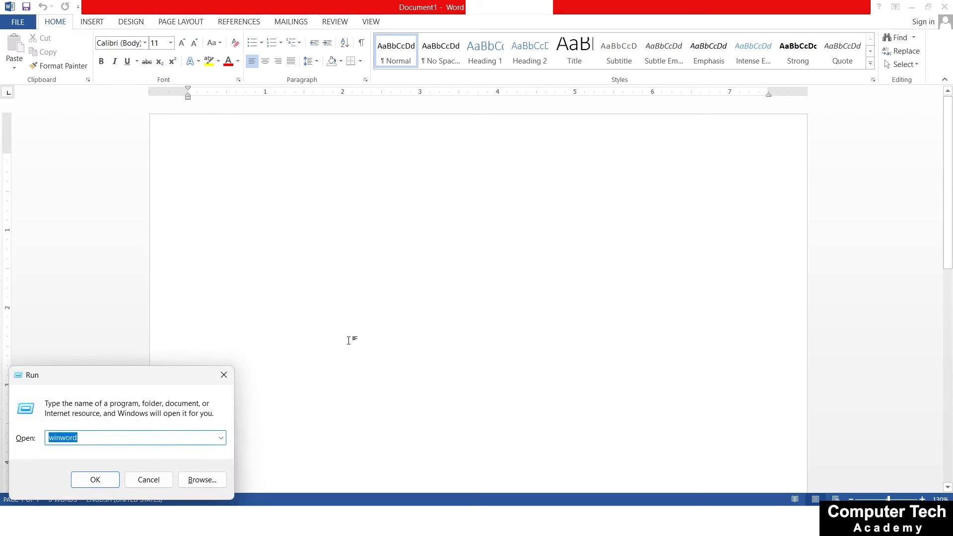
{"action": "key", "text": "BackSpace"}
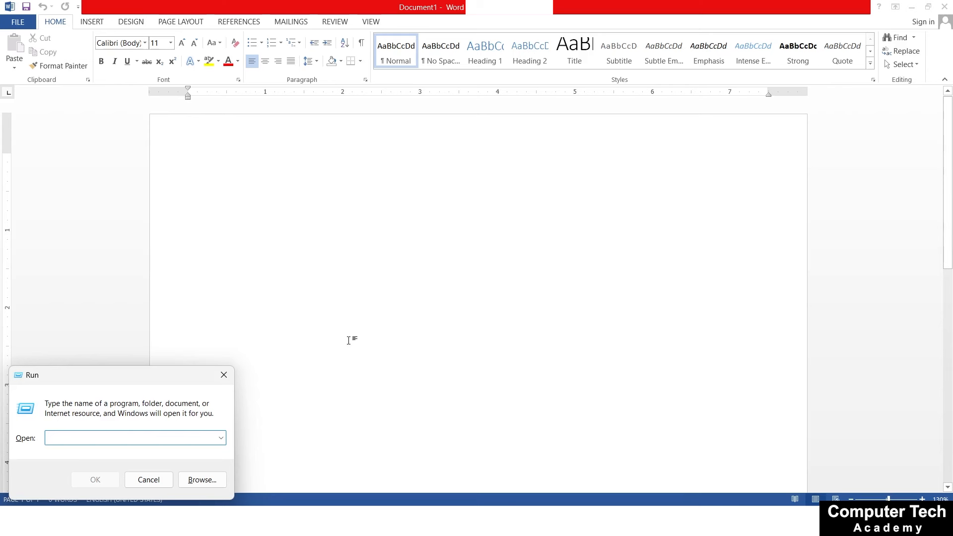
{"action": "type", "text": "W"}
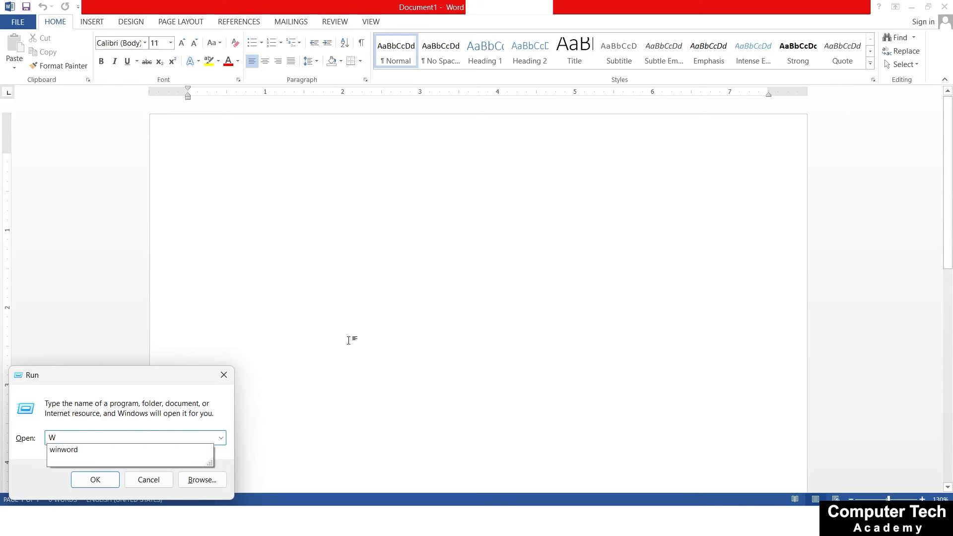
{"action": "type", "text": "INWOR"}
{"action": "left_click", "coordinate": [80, 450]}
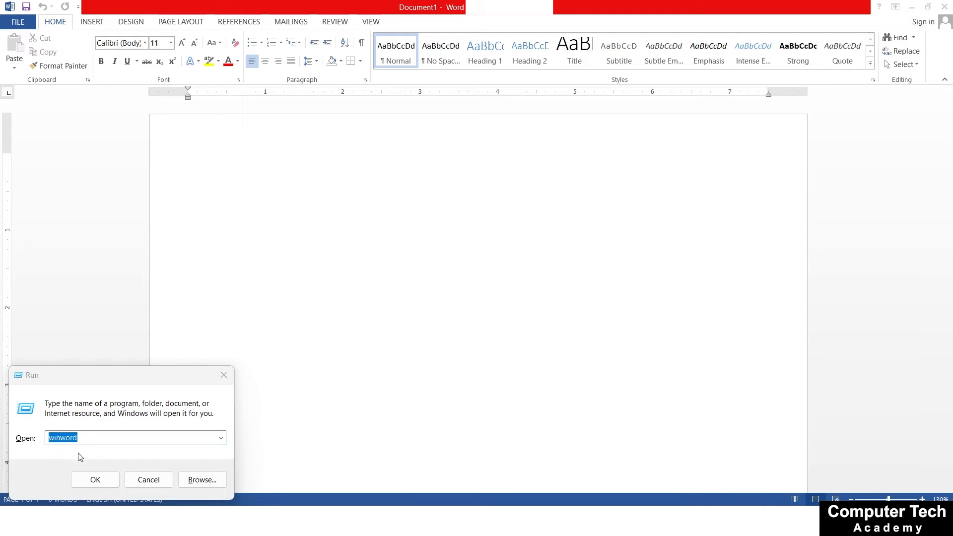
{"action": "left_click", "coordinate": [92, 479]}
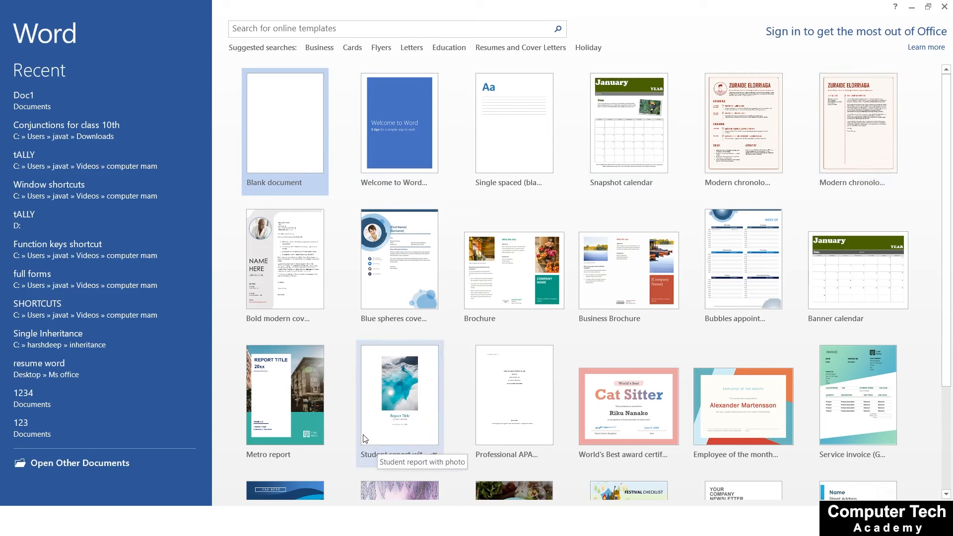
Examine the suggested Cards templates, return to the start screen and look through its template gallery.
{"action": "left_click", "coordinate": [275, 31]}
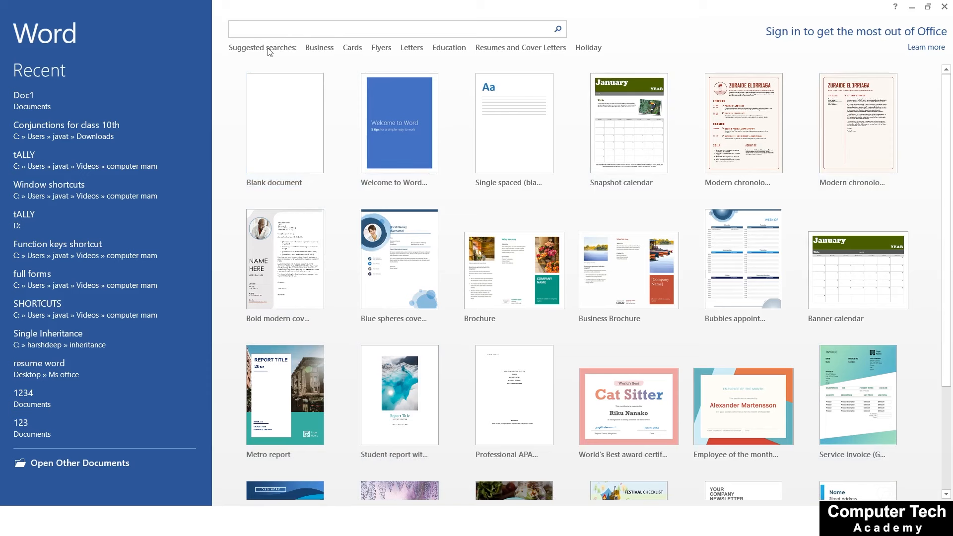
{"action": "left_click", "coordinate": [348, 53]}
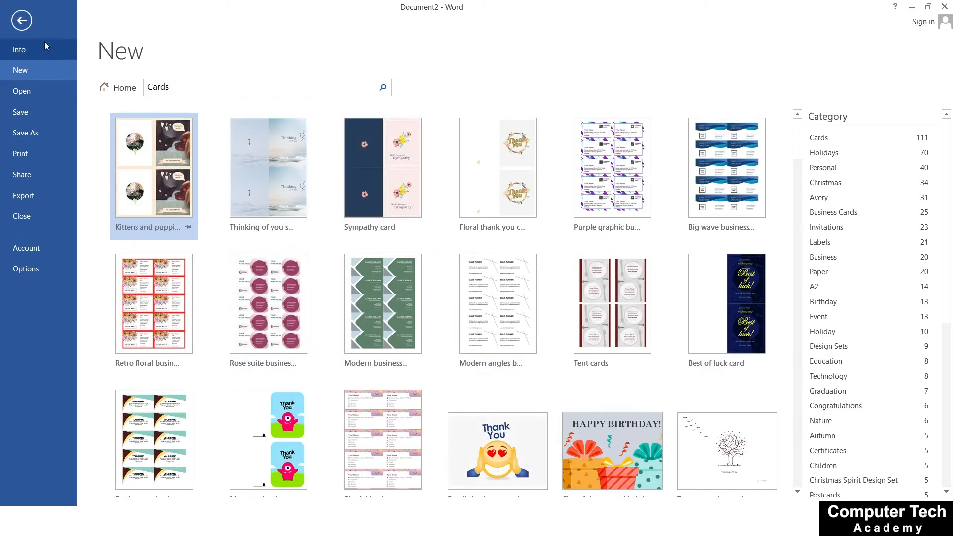
{"action": "left_click", "coordinate": [20, 25]}
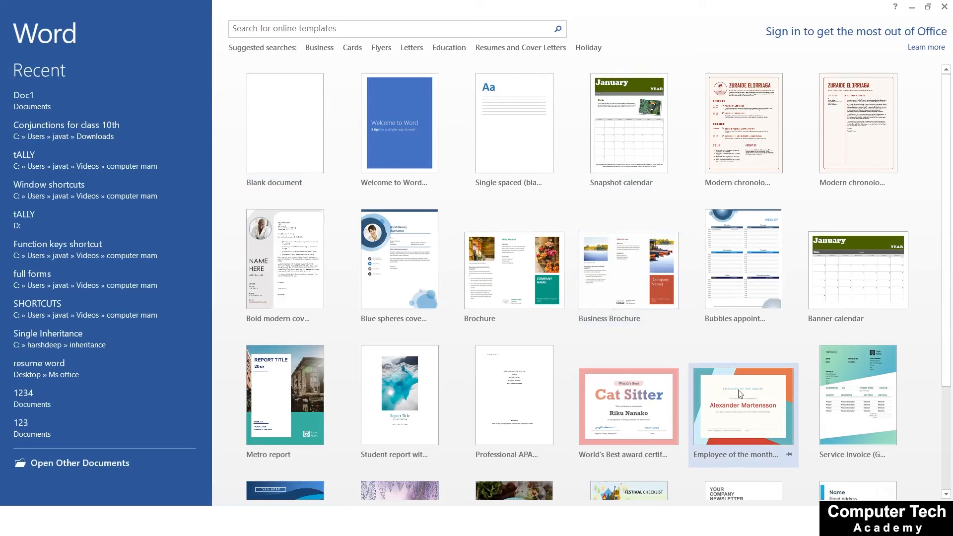
{"action": "scroll", "coordinate": [702, 404], "scroll_direction": "down", "scroll_amount": 5}
{"action": "scroll", "coordinate": [702, 404], "scroll_direction": "up", "scroll_amount": 5}
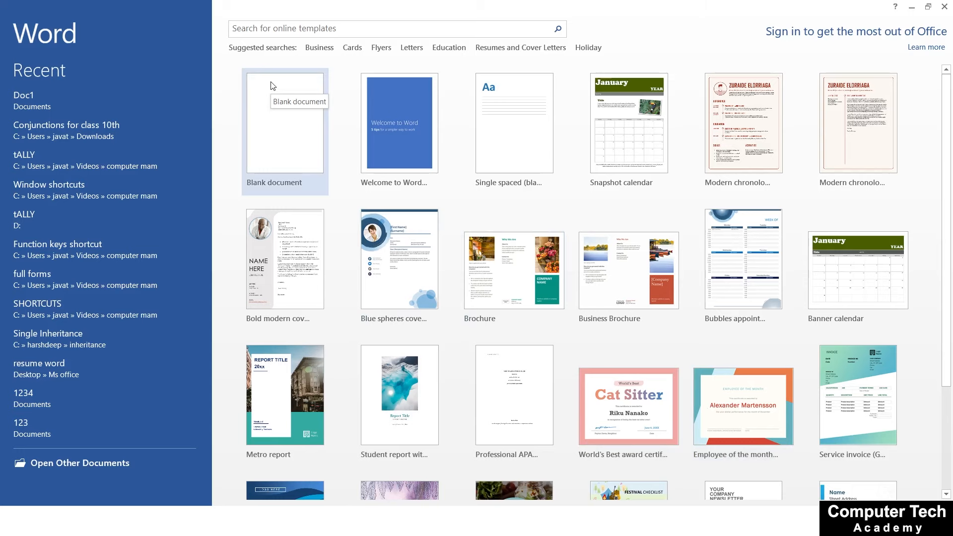
Create a blank document and close the other open document window, Document1.
{"action": "left_click", "coordinate": [296, 163]}
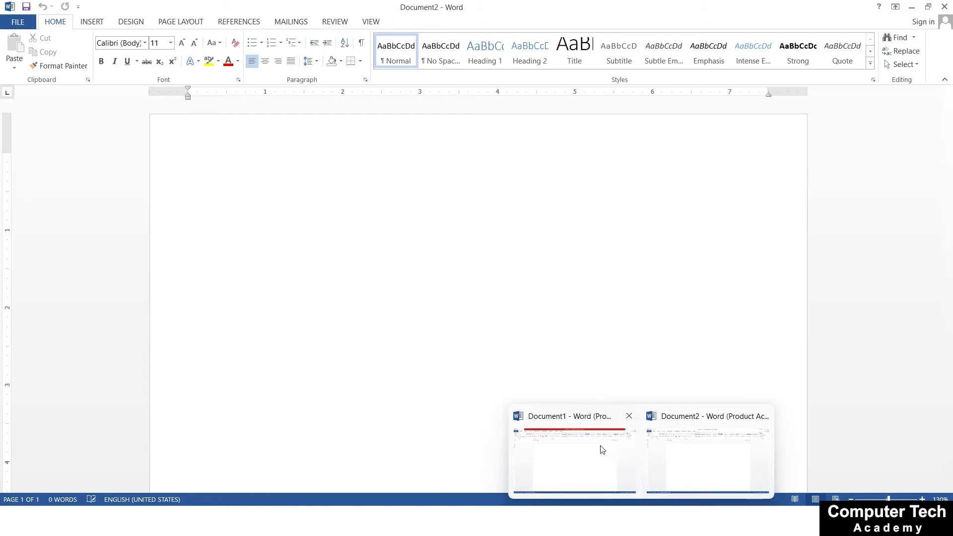
{"action": "left_click", "coordinate": [600, 448]}
{"action": "left_click", "coordinate": [944, 6]}
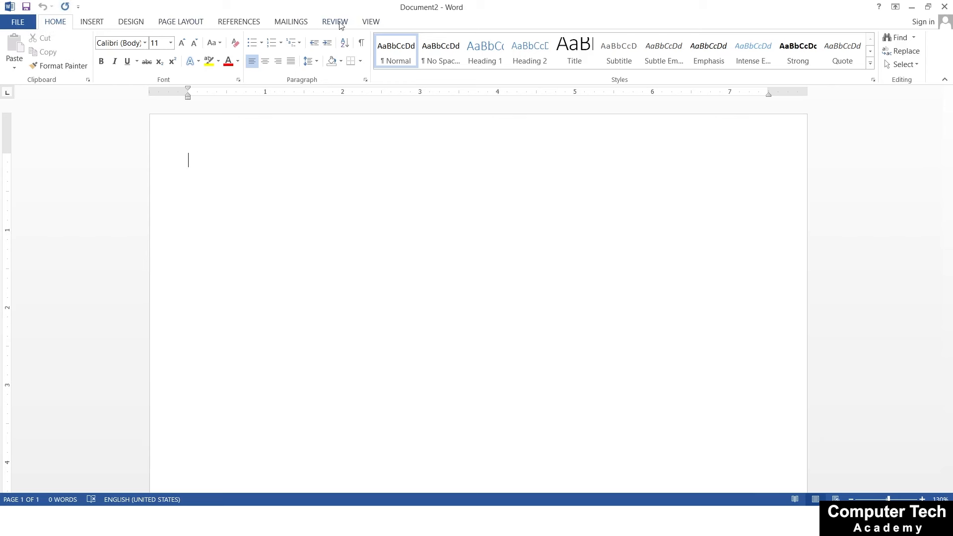
Open Word Help, look over the top help topics and close it again.
{"action": "left_click", "coordinate": [880, 7]}
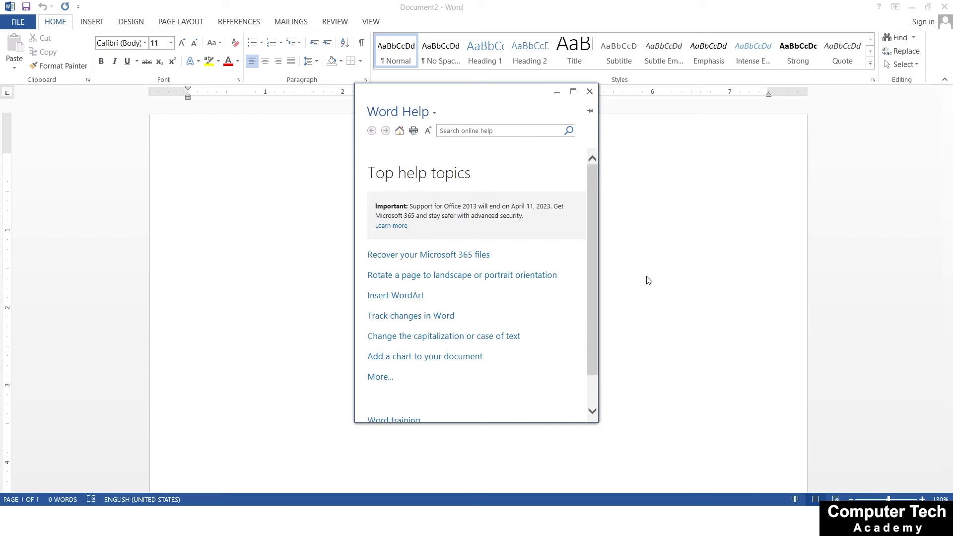
{"action": "left_click_drag", "start_coordinate": [594, 238], "coordinate": [606, 181]}
{"action": "left_click", "coordinate": [589, 92]}
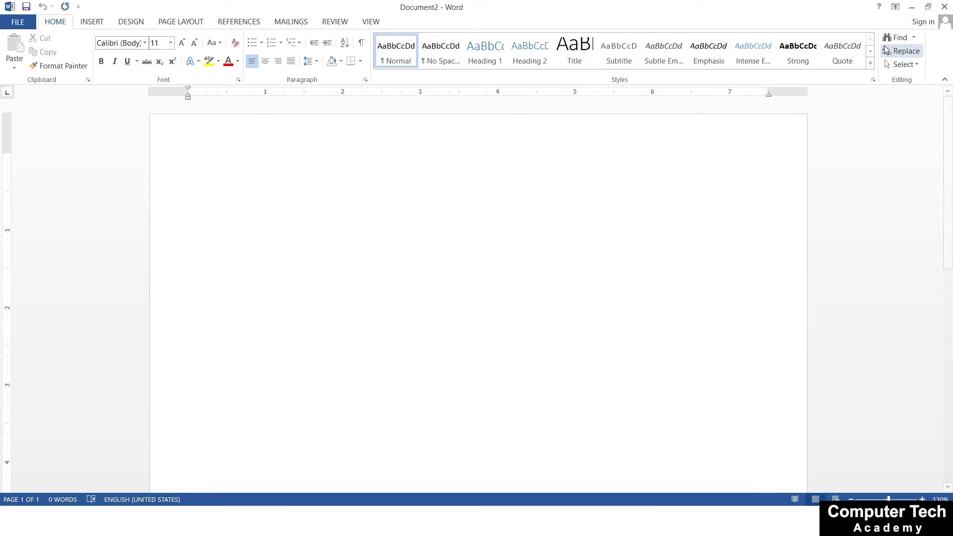
Review the ribbon display options and the window controls, and dismiss the Windows Security notification.
{"action": "left_click", "coordinate": [895, 8]}
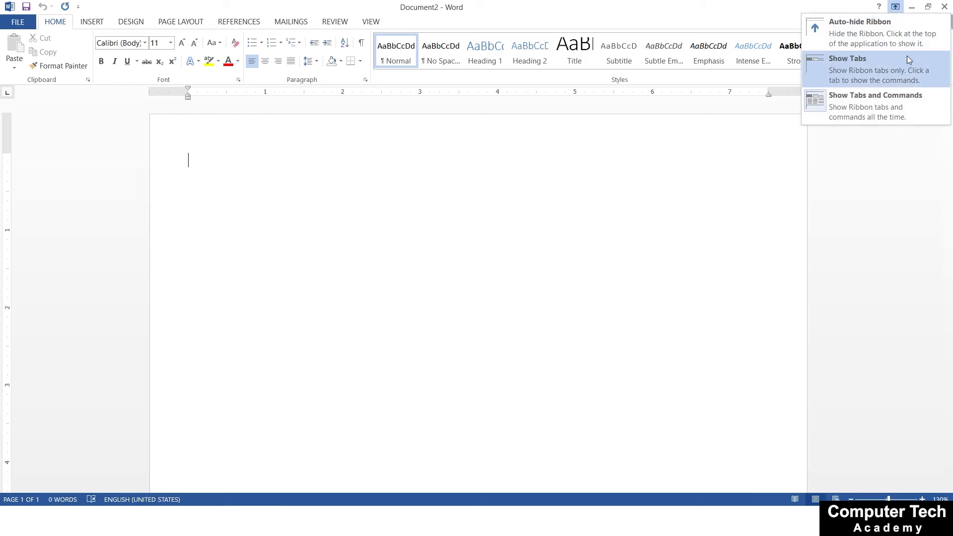
{"action": "left_click", "coordinate": [671, 225]}
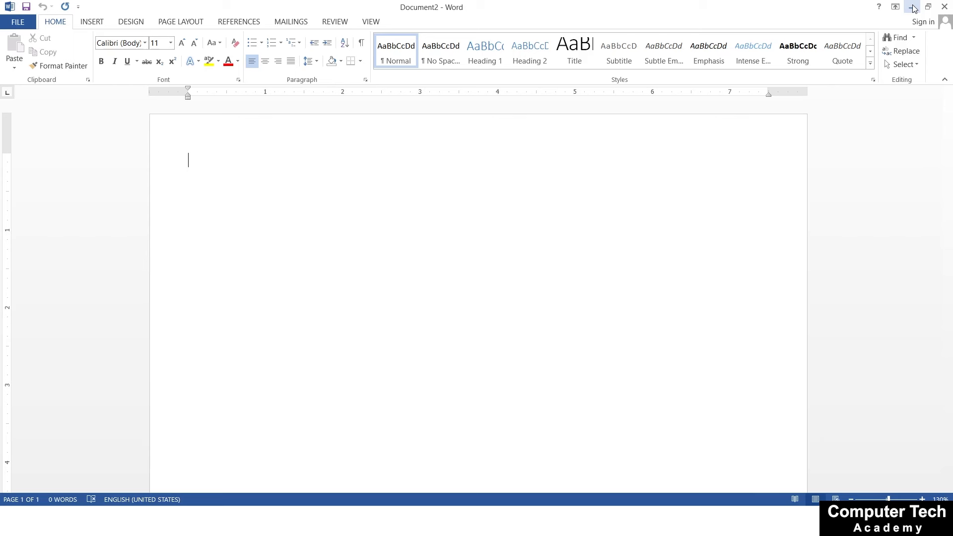
{"action": "mouse_move", "coordinate": [928, 8]}
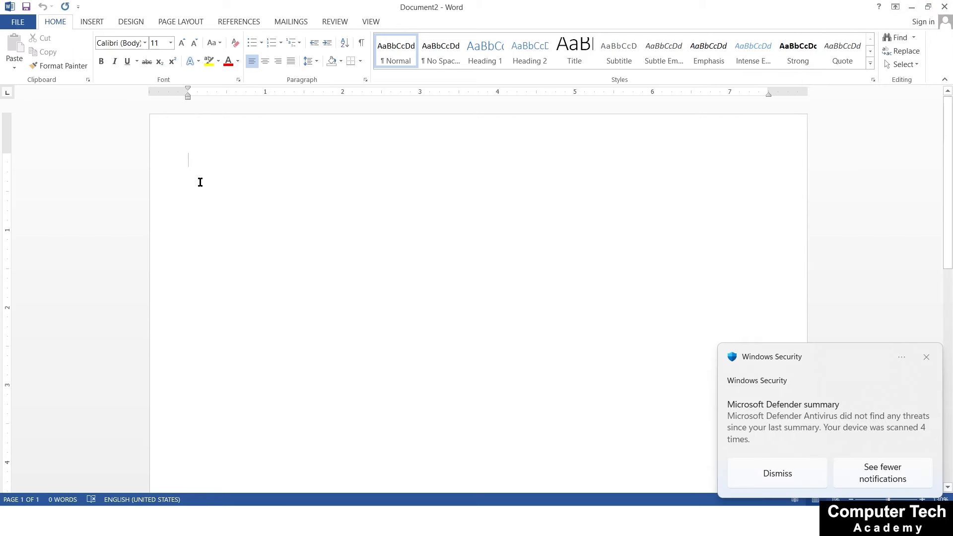
{"action": "left_click", "coordinate": [926, 357]}
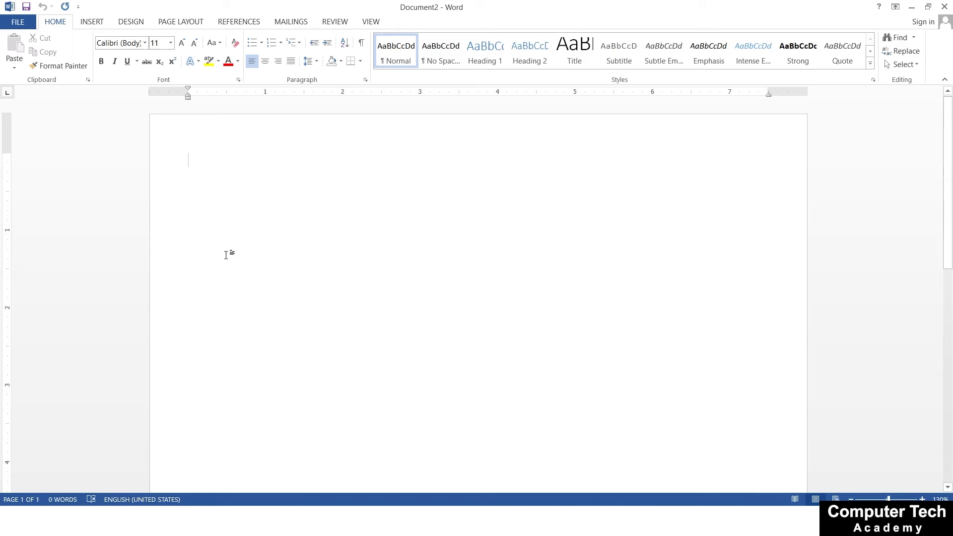
Examine the file options, then the Insert, Design, Page Layout, References, Mailings, Review and View commands in turn.
{"action": "left_click", "coordinate": [18, 21]}
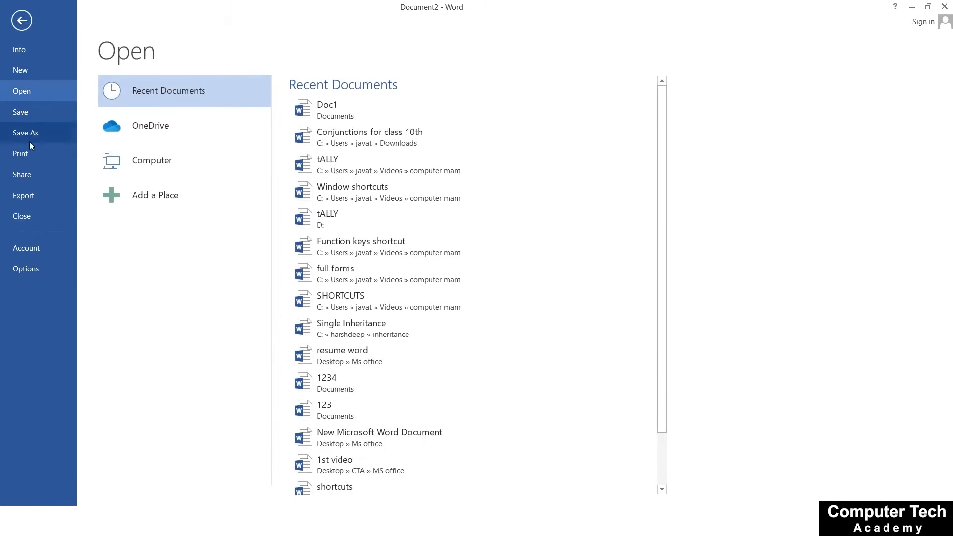
{"action": "left_click", "coordinate": [24, 21]}
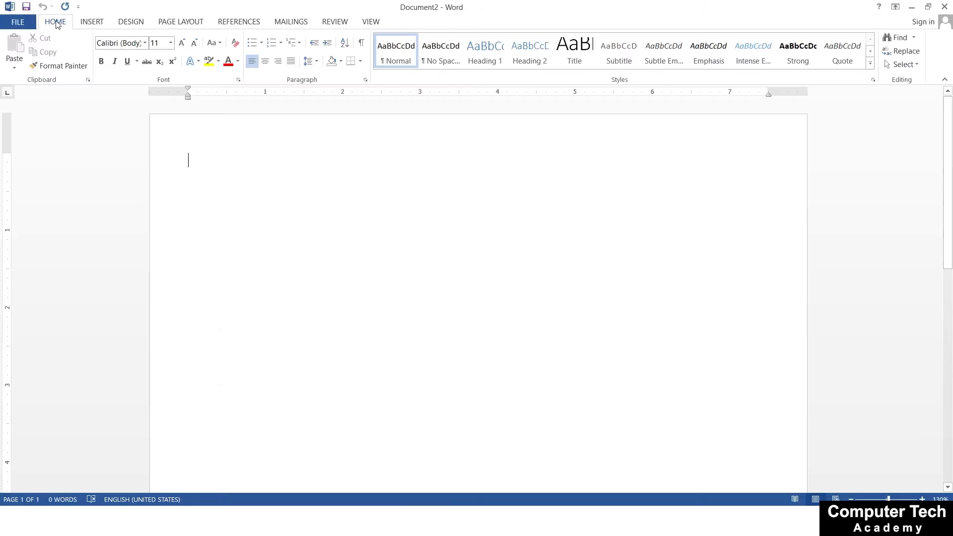
{"action": "left_click", "coordinate": [106, 24]}
{"action": "left_click", "coordinate": [136, 24]}
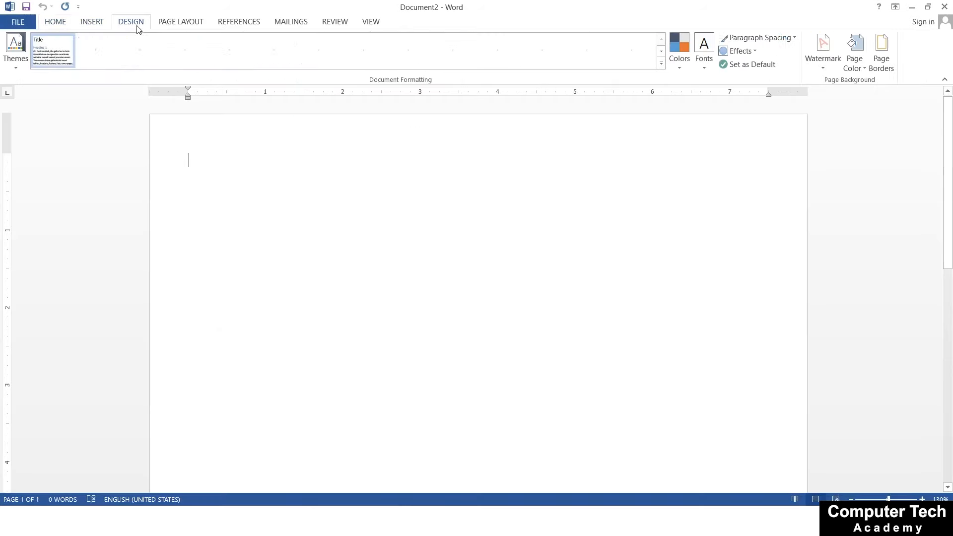
{"action": "left_click", "coordinate": [202, 24]}
{"action": "left_click", "coordinate": [250, 23]}
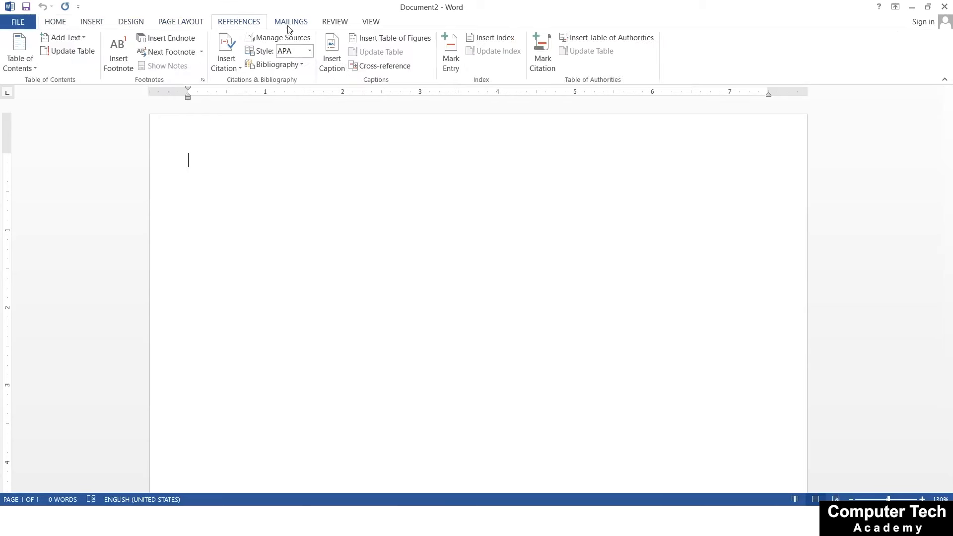
{"action": "left_click", "coordinate": [294, 24]}
{"action": "left_click", "coordinate": [343, 24]}
{"action": "left_click", "coordinate": [374, 25]}
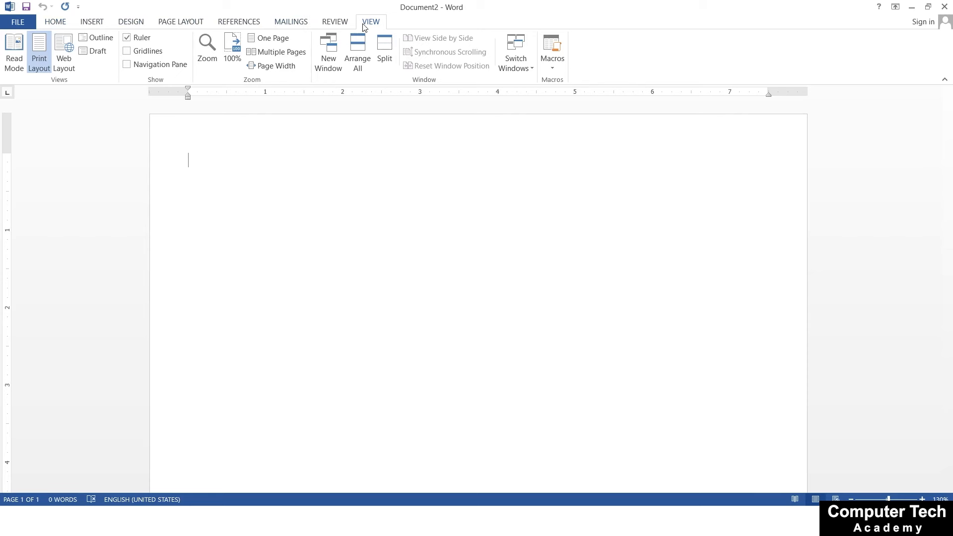
{"action": "left_click", "coordinate": [57, 23]}
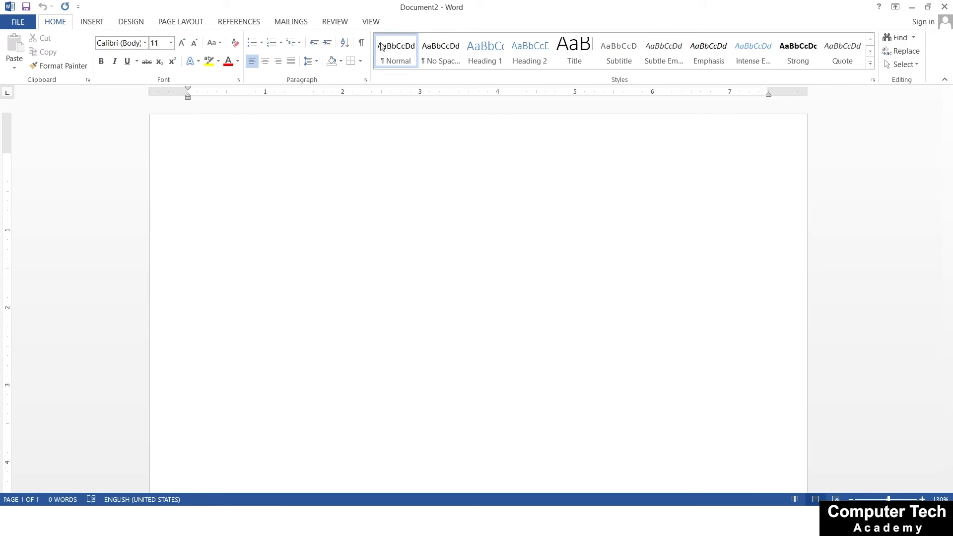
Compare the command groups offered by the Home, Insert, Design and Page Layout parts of the ribbon.
{"action": "left_click", "coordinate": [91, 23]}
{"action": "left_click", "coordinate": [55, 21]}
{"action": "left_click", "coordinate": [130, 22]}
{"action": "left_click", "coordinate": [185, 22]}
{"action": "left_click", "coordinate": [51, 23]}
{"action": "left_click", "coordinate": [97, 22]}
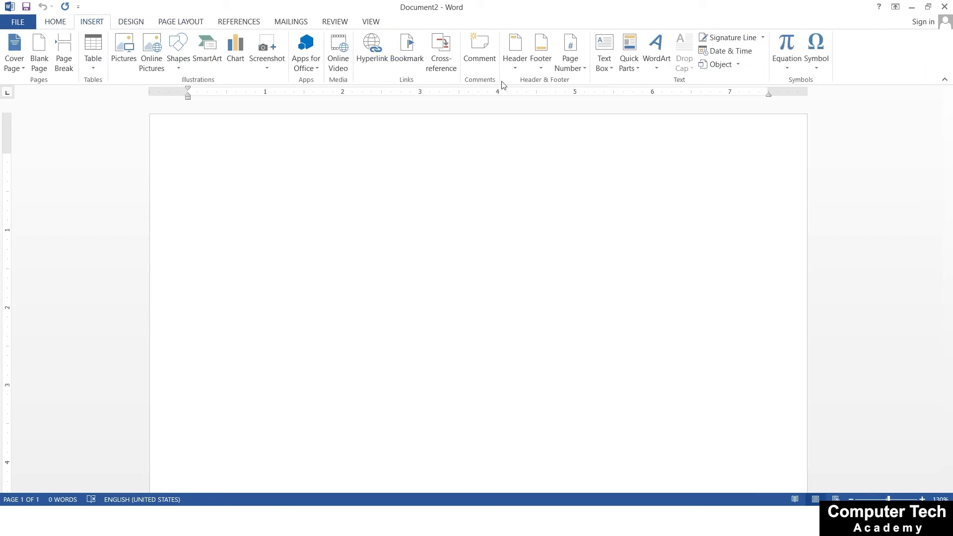
{"action": "left_click", "coordinate": [139, 22]}
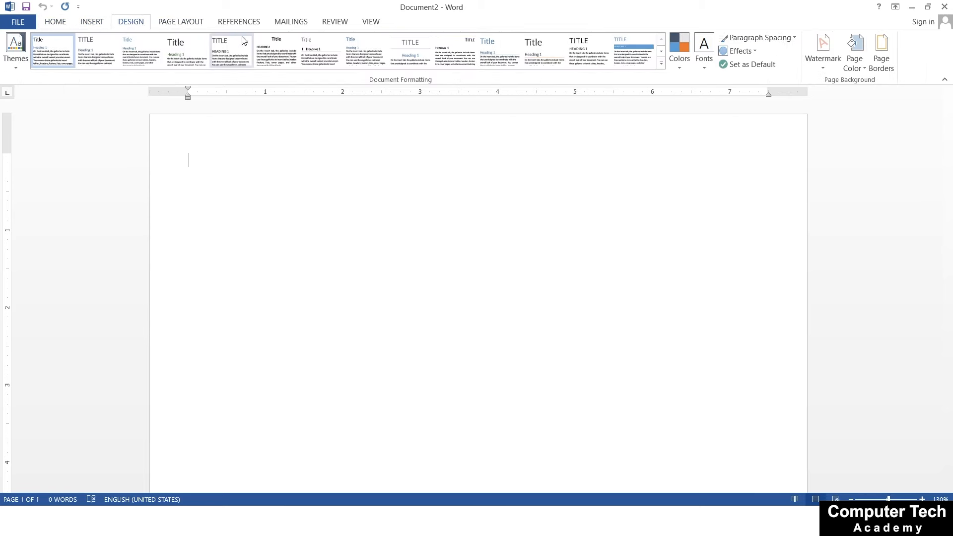
{"action": "left_click", "coordinate": [46, 26]}
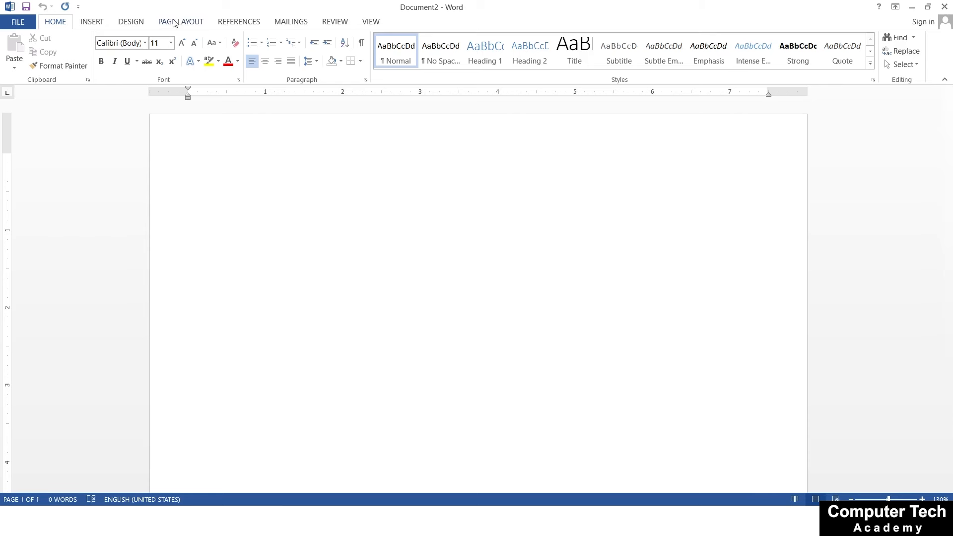
{"action": "left_click", "coordinate": [137, 24]}
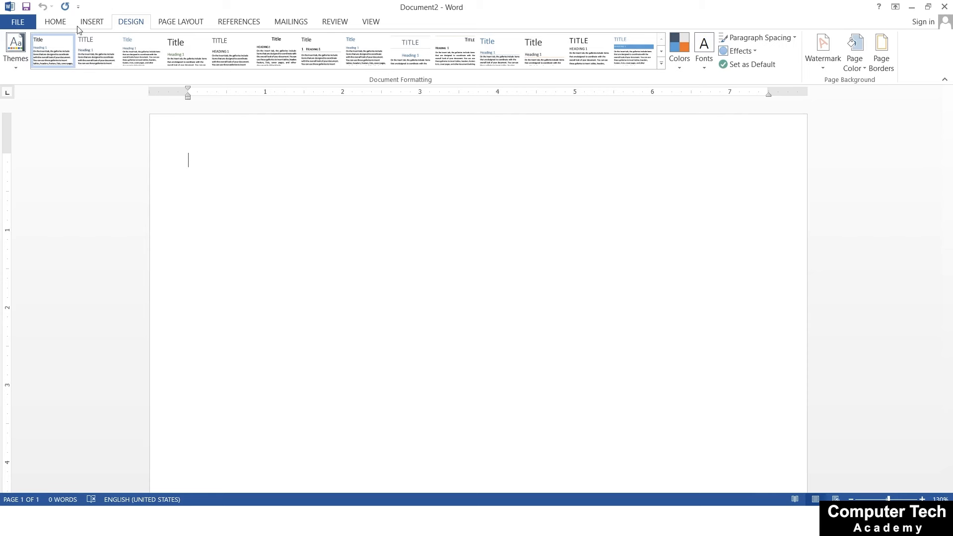
{"action": "left_click", "coordinate": [91, 22]}
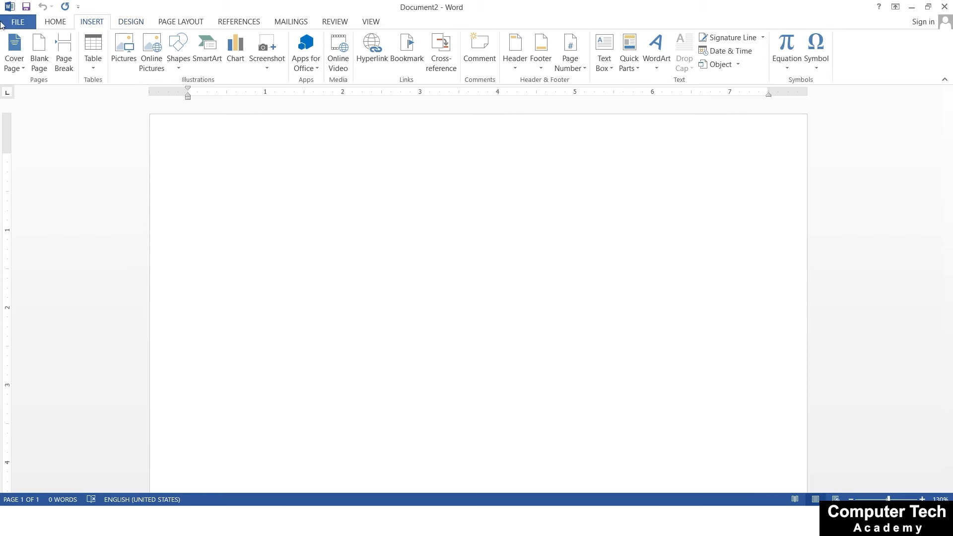
{"action": "left_click", "coordinate": [57, 21]}
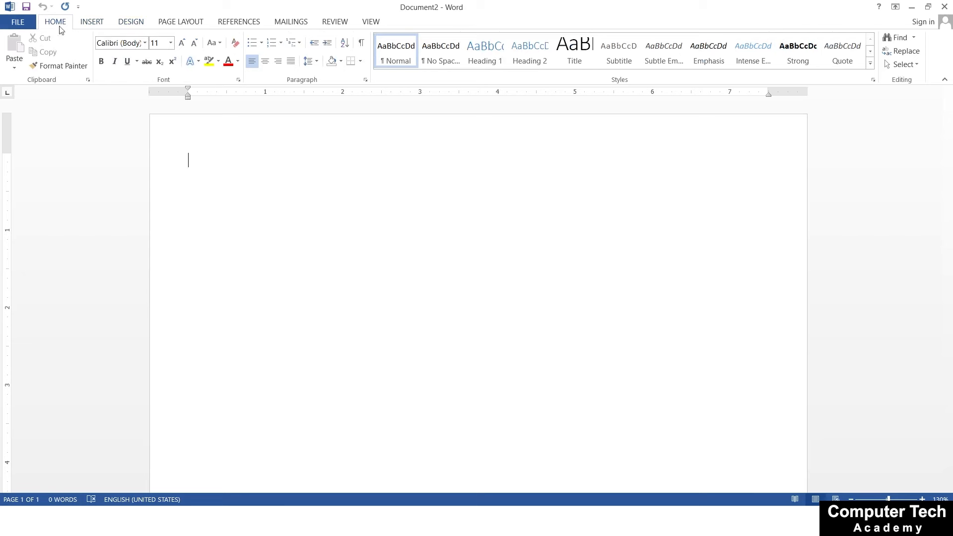
{"action": "left_click", "coordinate": [81, 23]}
{"action": "left_click", "coordinate": [53, 24]}
{"action": "left_click", "coordinate": [92, 21]}
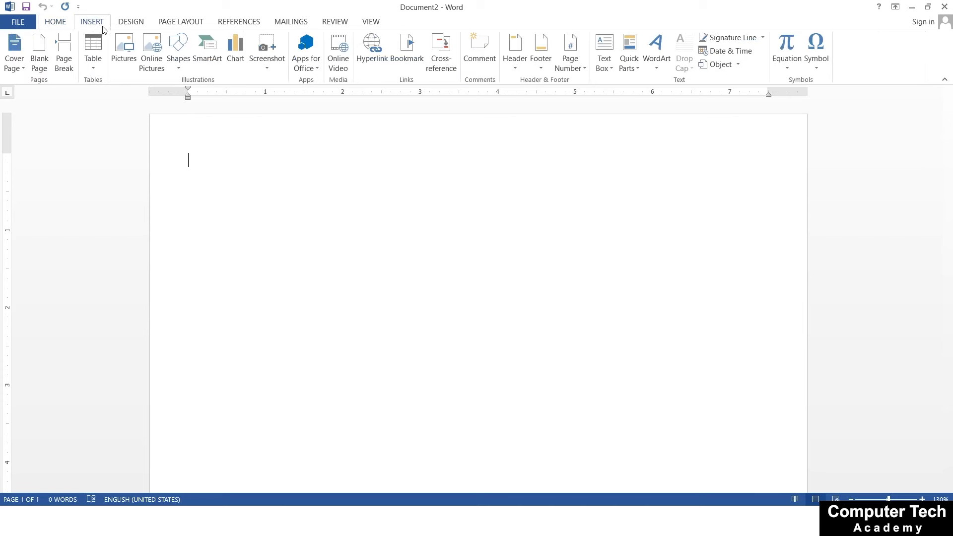
{"action": "left_click", "coordinate": [134, 23]}
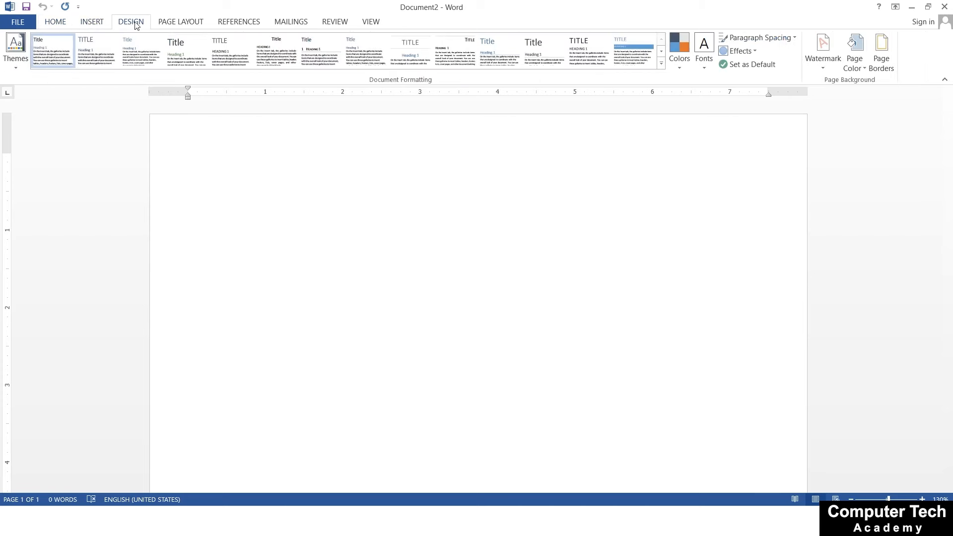
{"action": "left_click", "coordinate": [53, 23]}
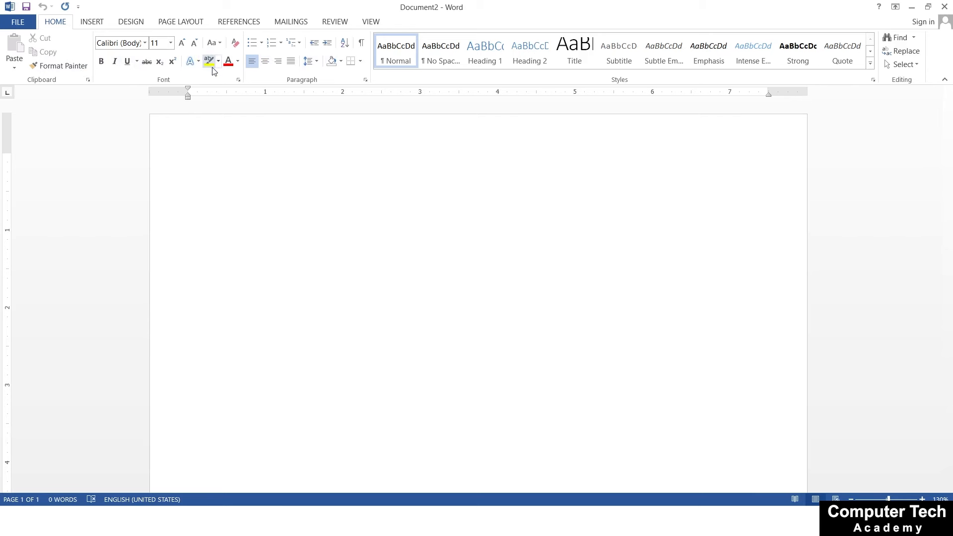
Generate sample paragraphs in the blank document with the =RAND() function.
{"action": "double_click", "coordinate": [186, 95]}
{"action": "left_click", "coordinate": [606, 78]}
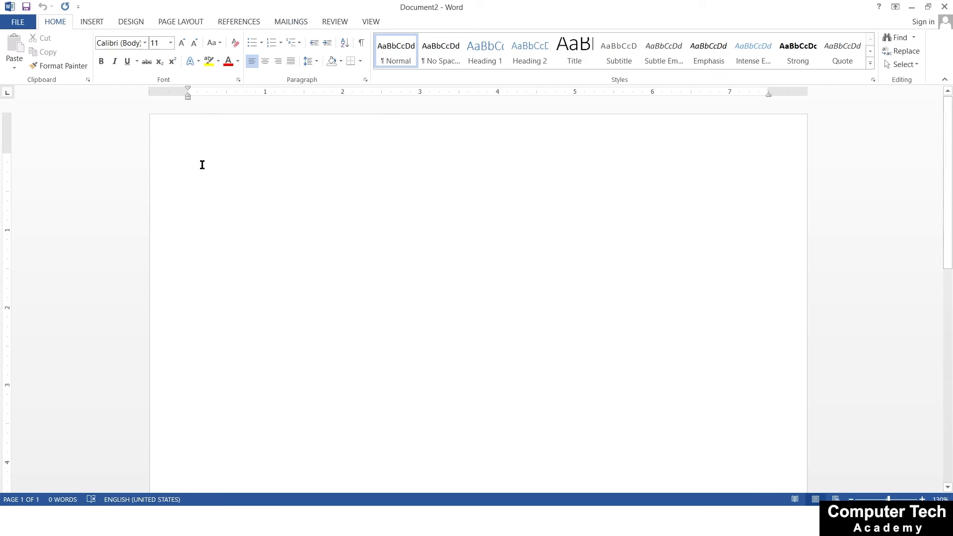
{"action": "type", "text": "=RAND("}
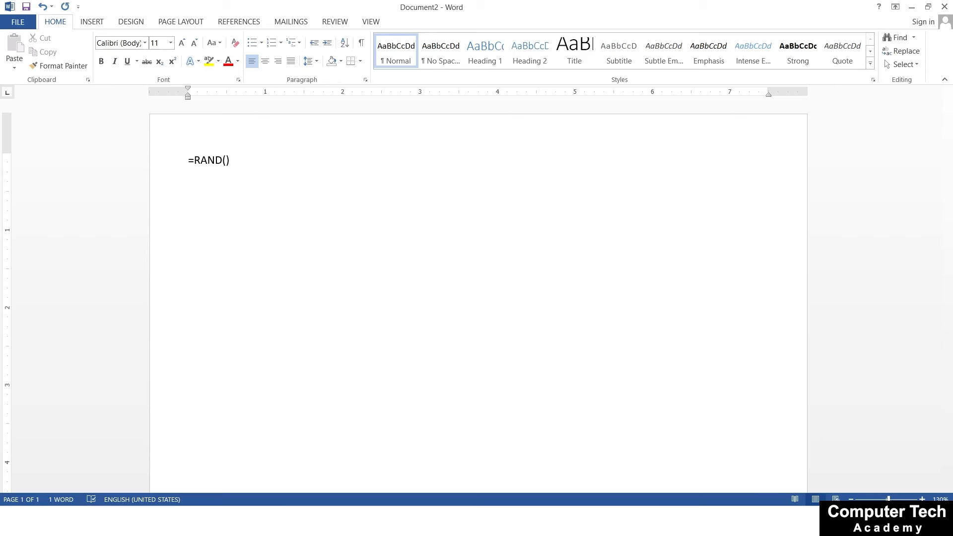
{"action": "key", "text": "Return"}
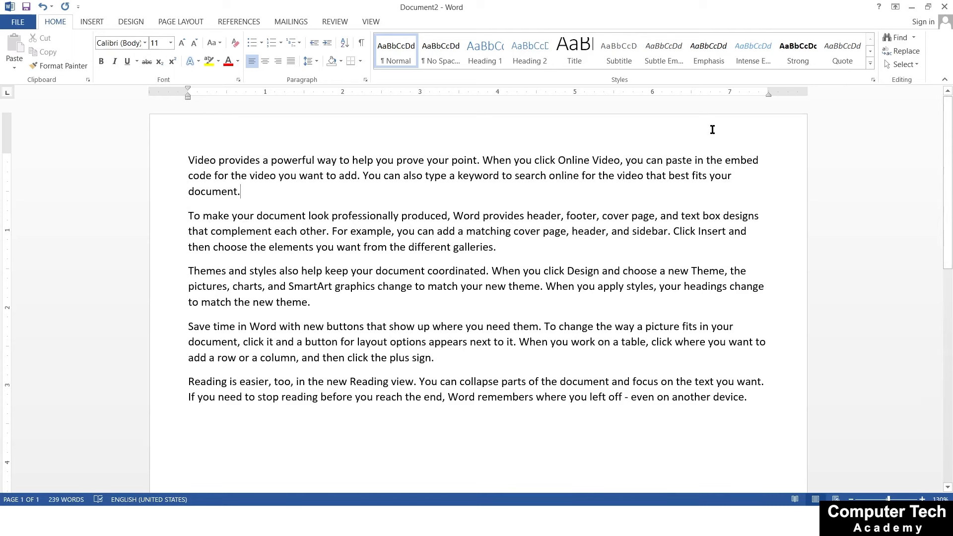
Try the first paragraph's ruler indents, moving its first line in about 0.25 inch and returning it to the margin.
{"action": "double_click", "coordinate": [768, 97]}
{"action": "left_click", "coordinate": [609, 81]}
{"action": "mouse_move", "coordinate": [769, 92]}
{"action": "left_mouse_down"}
{"action": "mouse_move", "coordinate": [591, 102]}
{"action": "mouse_move", "coordinate": [774, 73]}
{"action": "left_mouse_up"}
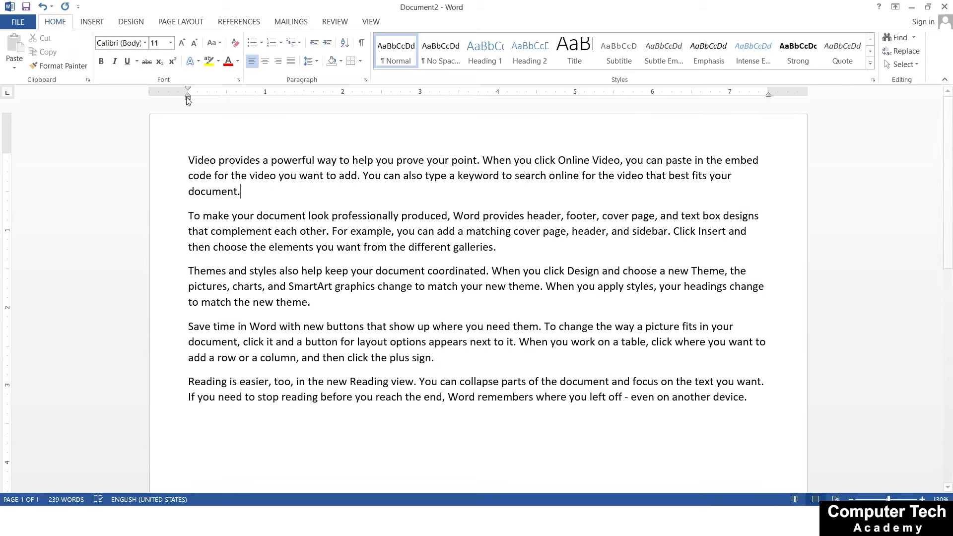
{"action": "mouse_move", "coordinate": [187, 96]}
{"action": "left_mouse_down"}
{"action": "mouse_move", "coordinate": [212, 96]}
{"action": "mouse_move", "coordinate": [188, 95]}
{"action": "left_mouse_up"}
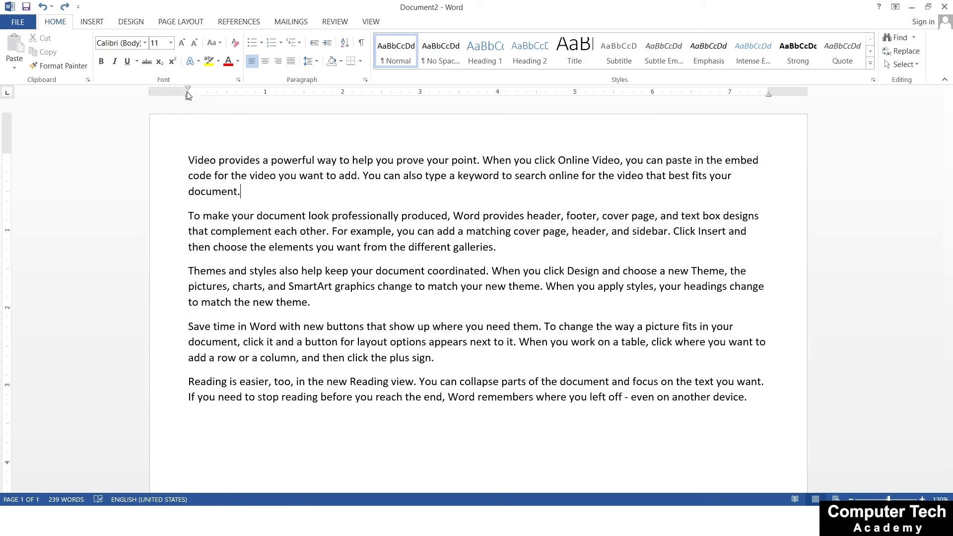
{"action": "left_click", "coordinate": [188, 94]}
{"action": "left_click_drag", "start_coordinate": [187, 90], "coordinate": [208, 90]}
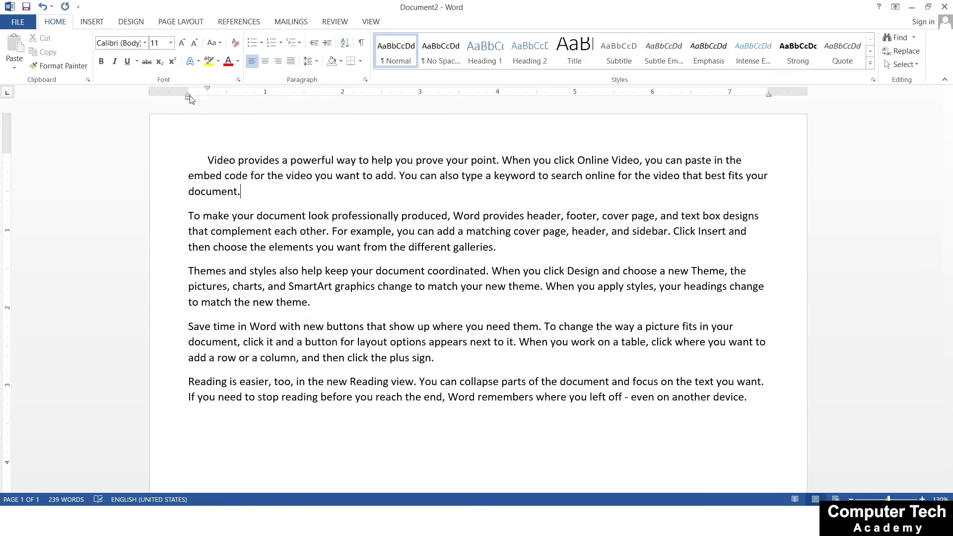
{"action": "mouse_move", "coordinate": [186, 98]}
{"action": "left_mouse_down"}
{"action": "mouse_move", "coordinate": [211, 99]}
{"action": "mouse_move", "coordinate": [185, 101]}
{"action": "mouse_move", "coordinate": [188, 90]}
{"action": "left_mouse_up"}
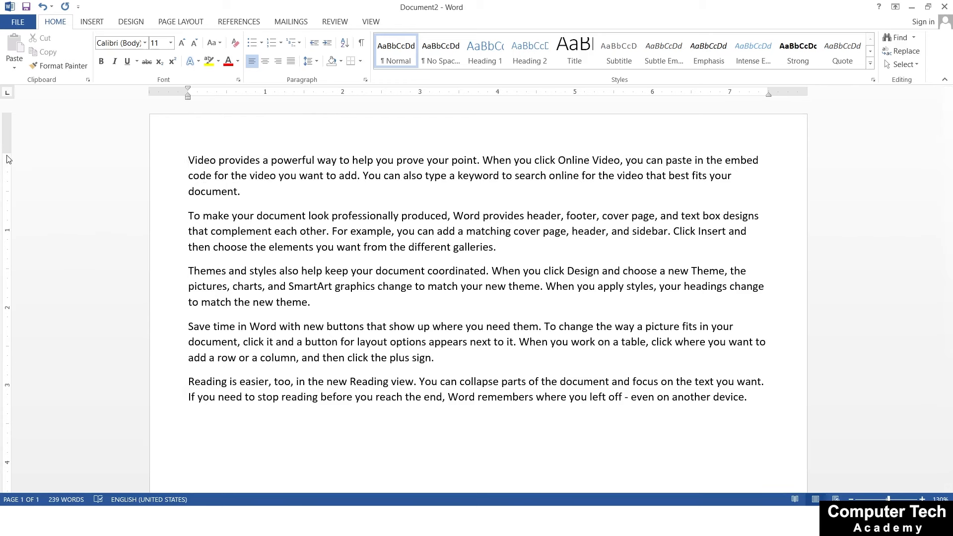
{"action": "mouse_move", "coordinate": [7, 152]}
{"action": "left_mouse_down"}
{"action": "mouse_move", "coordinate": [12, 115]}
{"action": "mouse_move", "coordinate": [9, 153]}
{"action": "left_mouse_up"}
Practise selecting text from the first paragraph into the third, and the first paragraph alone, clearing each selection.
{"action": "left_click_drag", "start_coordinate": [889, 498], "coordinate": [886, 499]}
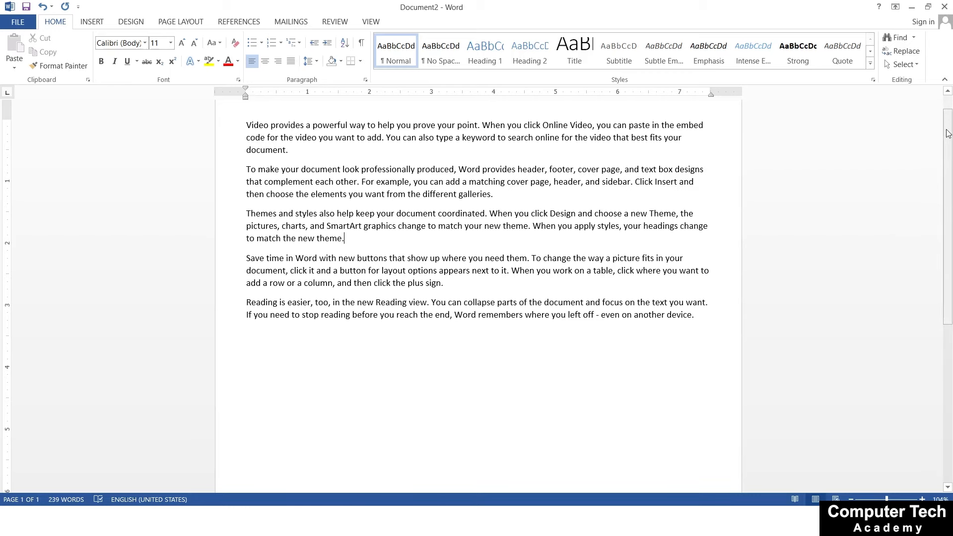
{"action": "mouse_move", "coordinate": [947, 133]}
{"action": "left_mouse_down"}
{"action": "mouse_move", "coordinate": [948, 298]}
{"action": "mouse_move", "coordinate": [948, 119]}
{"action": "mouse_move", "coordinate": [948, 347]}
{"action": "mouse_move", "coordinate": [946, 80]}
{"action": "mouse_move", "coordinate": [936, 333]}
{"action": "mouse_move", "coordinate": [943, 99]}
{"action": "mouse_move", "coordinate": [947, 298]}
{"action": "mouse_move", "coordinate": [946, 114]}
{"action": "left_mouse_up"}
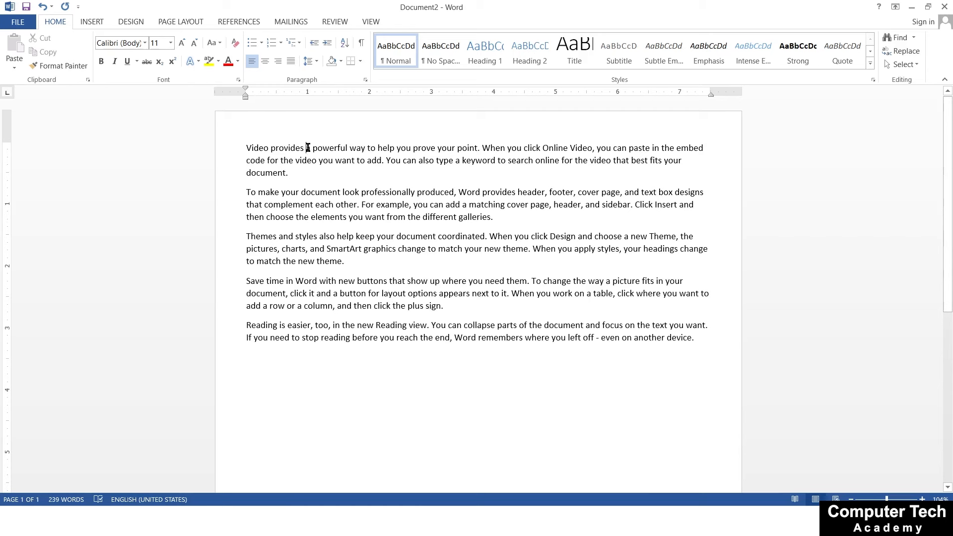
{"action": "left_click", "coordinate": [245, 145]}
{"action": "left_click_drag", "start_coordinate": [245, 145], "coordinate": [425, 249]}
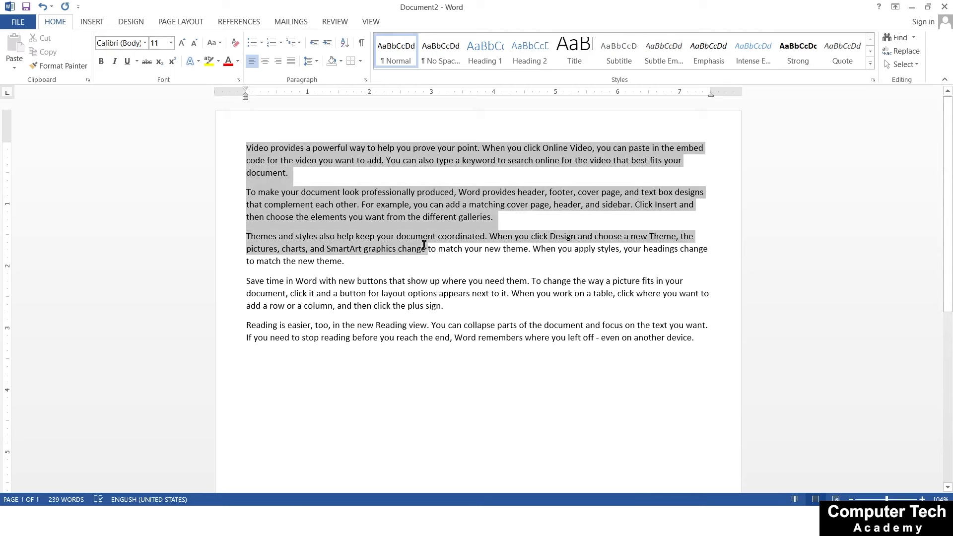
{"action": "left_click", "coordinate": [373, 194]}
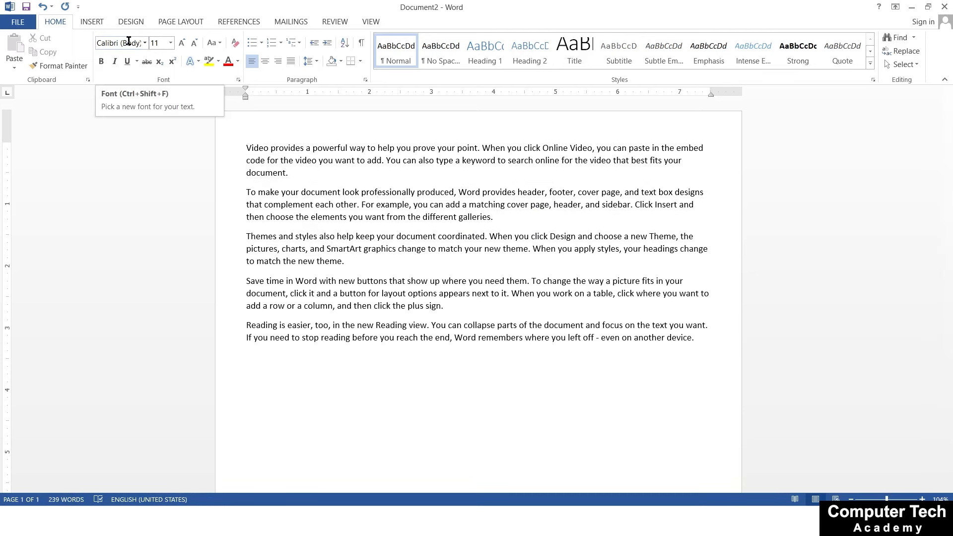
{"action": "left_click", "coordinate": [239, 154]}
{"action": "left_click", "coordinate": [241, 140]}
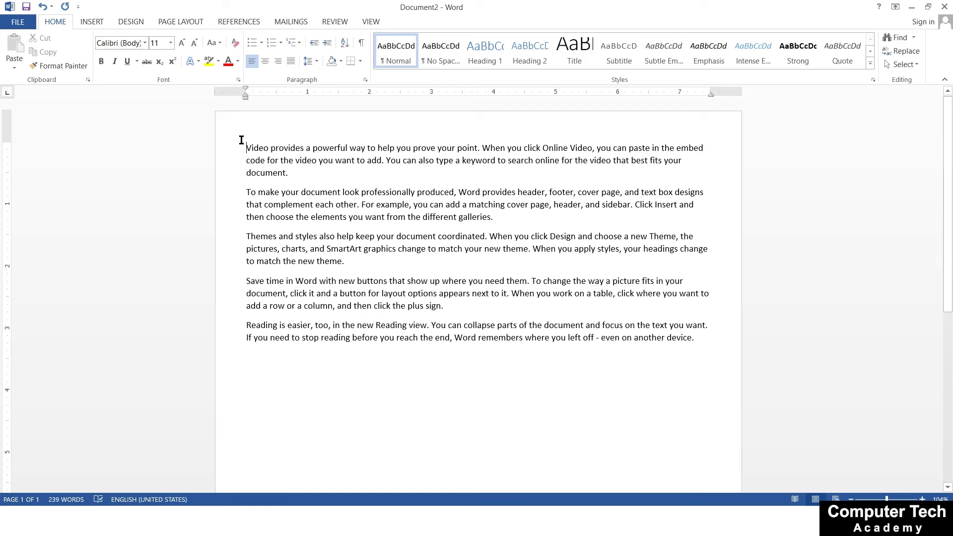
{"action": "left_click_drag", "start_coordinate": [247, 146], "coordinate": [305, 180]}
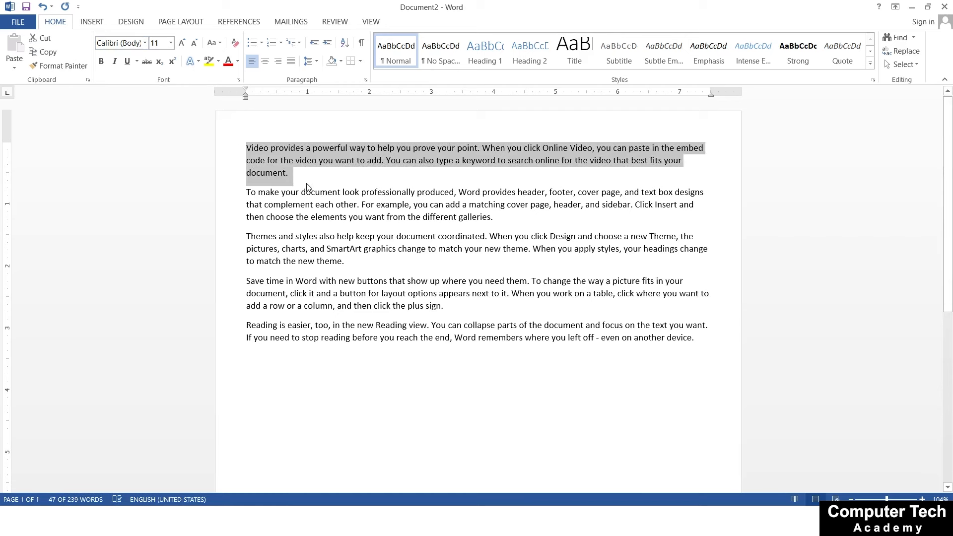
{"action": "left_click", "coordinate": [306, 176]}
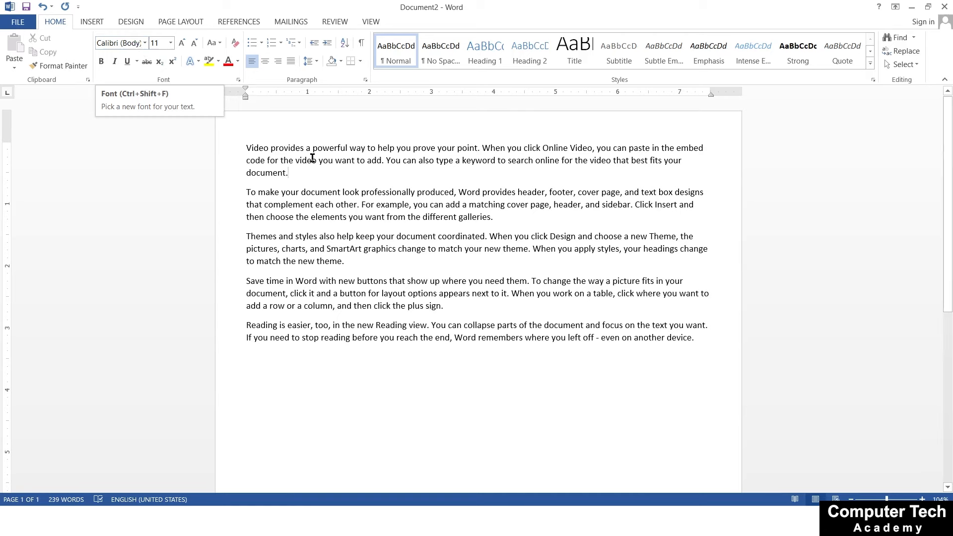
Shrink the second paragraph and the words "Themes and styles also help keep" to font size 6.
{"action": "left_click_drag", "start_coordinate": [308, 179], "coordinate": [376, 236]}
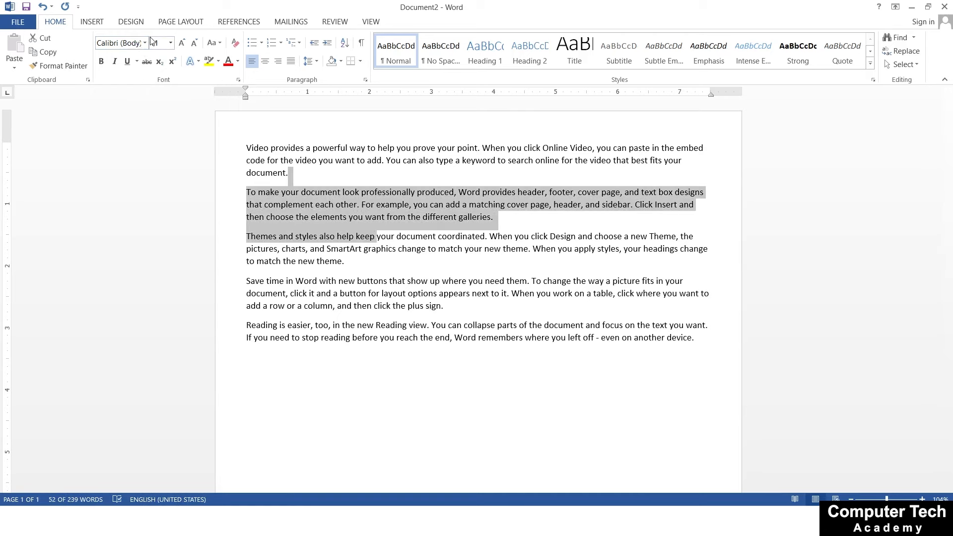
{"action": "left_click", "coordinate": [193, 47]}
{"action": "left_click", "coordinate": [192, 47]}
{"action": "left_click", "coordinate": [192, 48]}
{"action": "left_click", "coordinate": [193, 48]}
{"action": "left_click", "coordinate": [192, 48]}
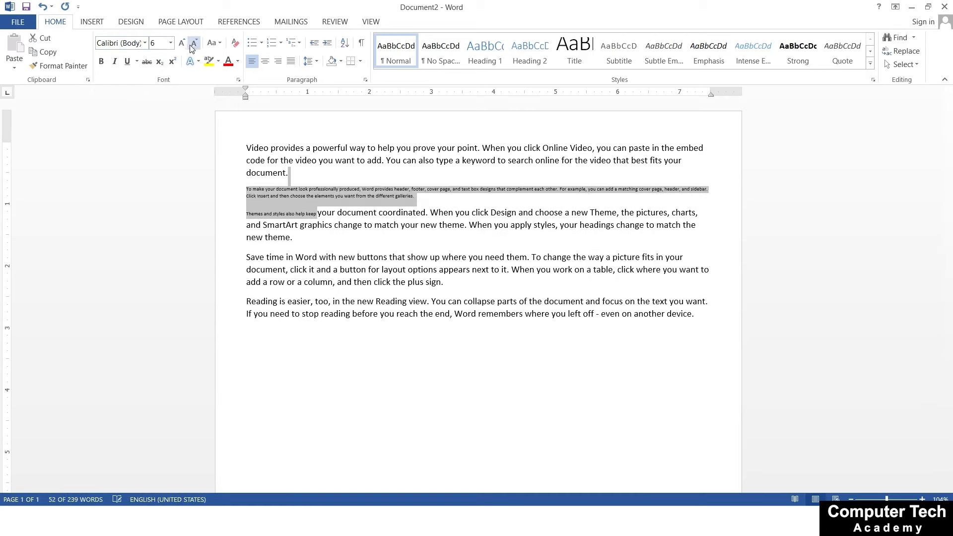
Enlarge the selected second paragraph and the start of the third step by step to font size 16.
{"action": "left_click", "coordinate": [181, 42]}
{"action": "left_click", "coordinate": [181, 42]}
{"action": "left_click", "coordinate": [181, 43]}
{"action": "left_click", "coordinate": [181, 43]}
{"action": "left_click", "coordinate": [181, 43]}
{"action": "left_click", "coordinate": [181, 43]}
{"action": "left_click", "coordinate": [181, 43]}
{"action": "left_click", "coordinate": [181, 43]}
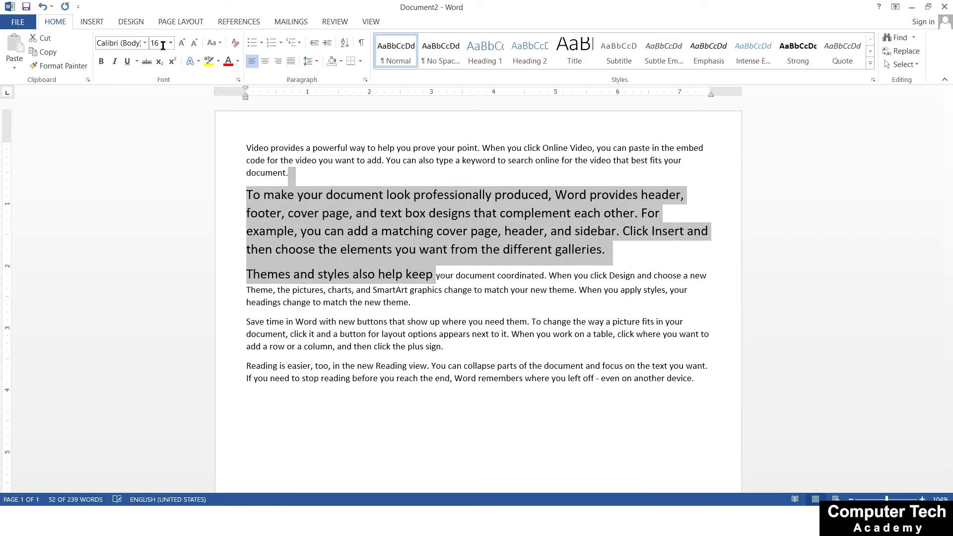
Set the selected text's font size to 11 and clear the selection.
{"action": "left_click", "coordinate": [171, 44]}
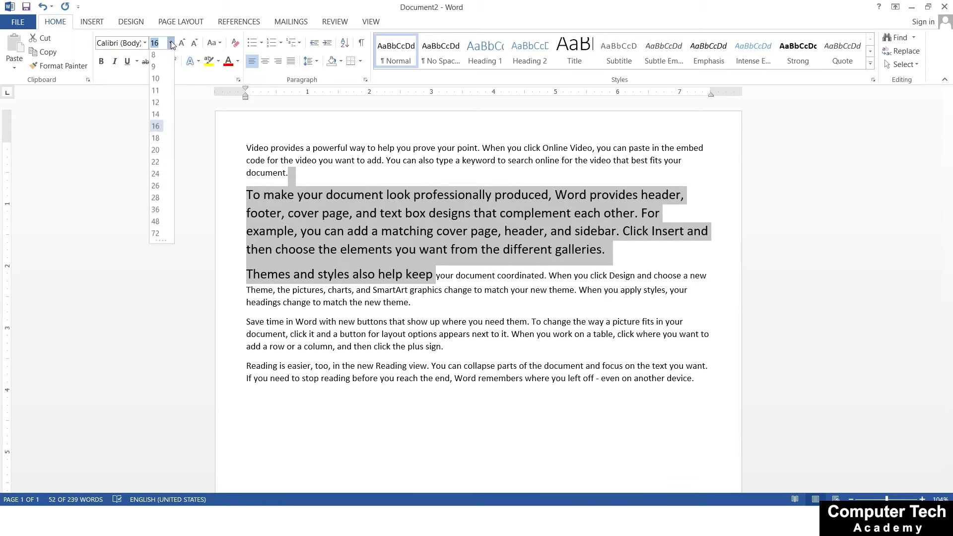
{"action": "left_click", "coordinate": [156, 91]}
{"action": "left_click", "coordinate": [321, 351]}
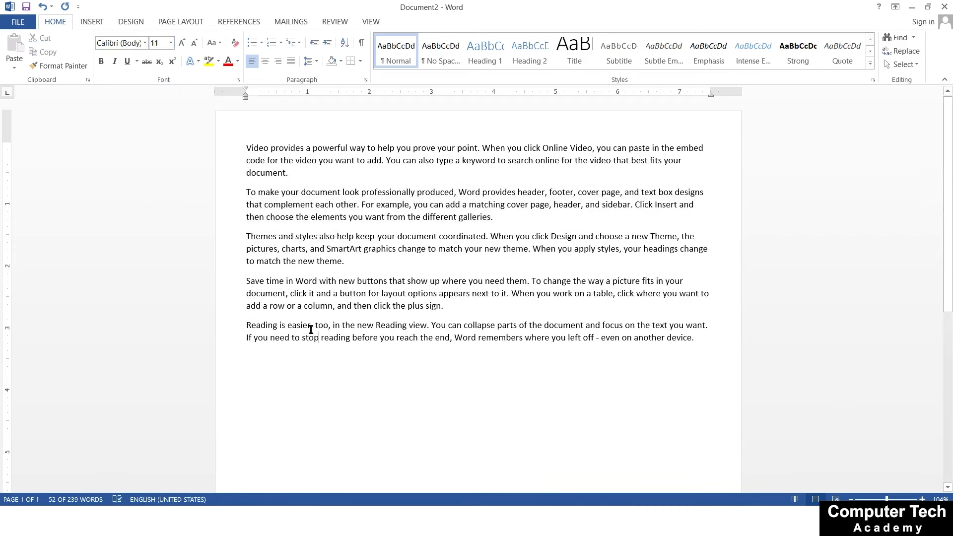
{"action": "left_click_drag", "start_coordinate": [300, 304], "coordinate": [427, 327]}
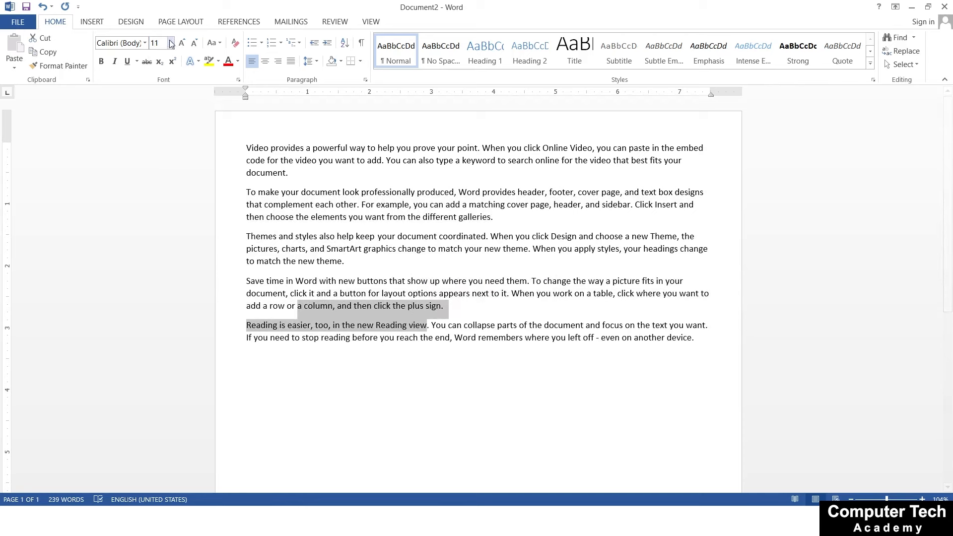
{"action": "left_click", "coordinate": [349, 326]}
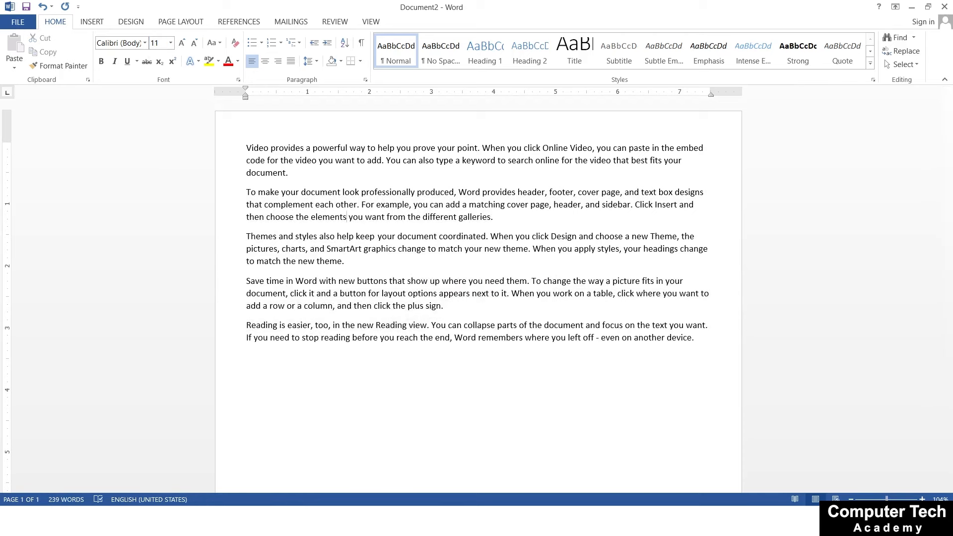
Zoom the document out to 20% and in to 500% to compare the page sizes.
{"action": "scroll", "coordinate": [479, 302], "scroll_direction": "down", "scroll_amount": 6}
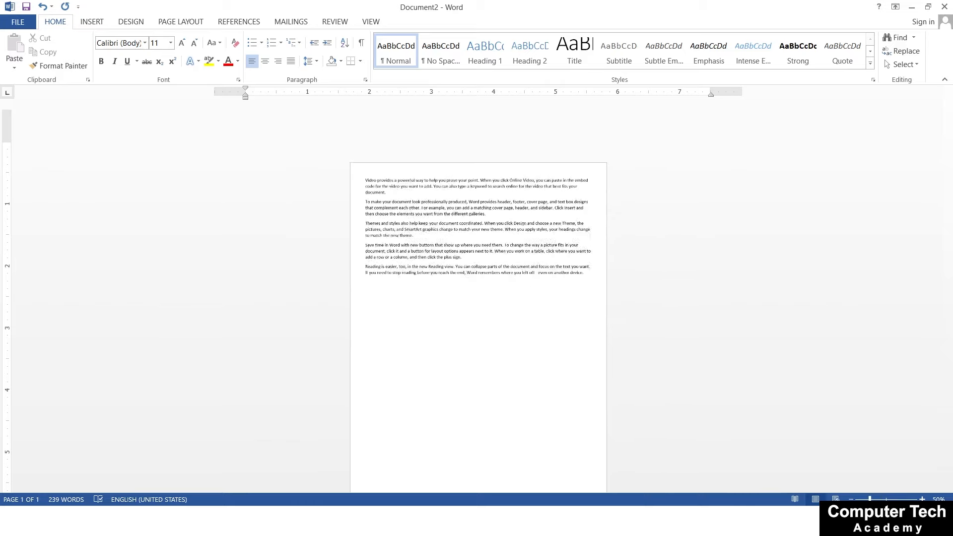
{"action": "scroll", "coordinate": [479, 302], "scroll_direction": "down", "scroll_amount": 3}
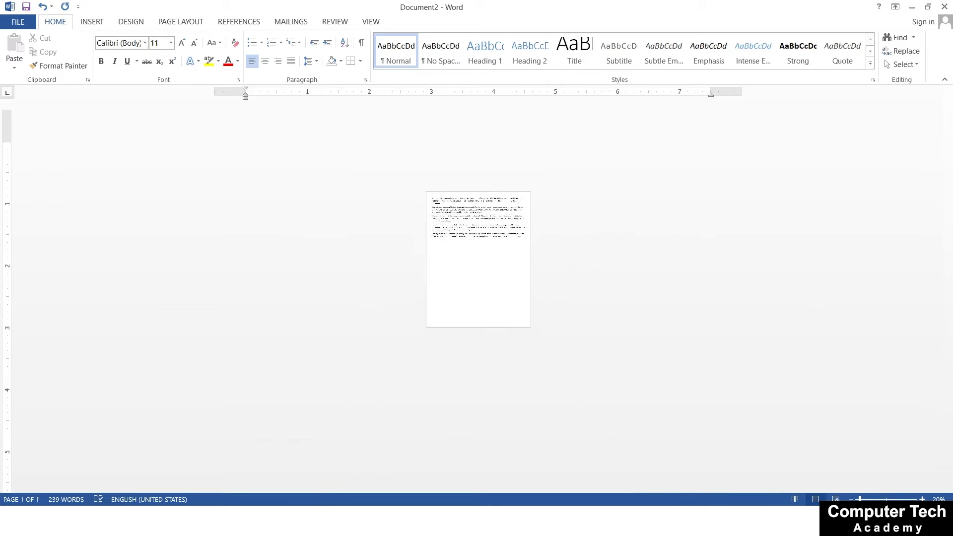
{"action": "left_click", "coordinate": [922, 499]}
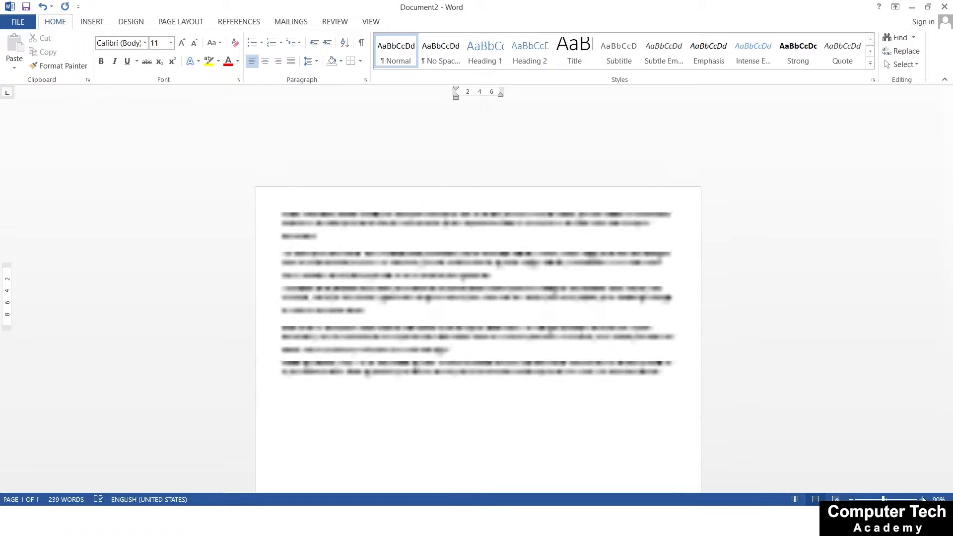
{"action": "left_click", "coordinate": [922, 499]}
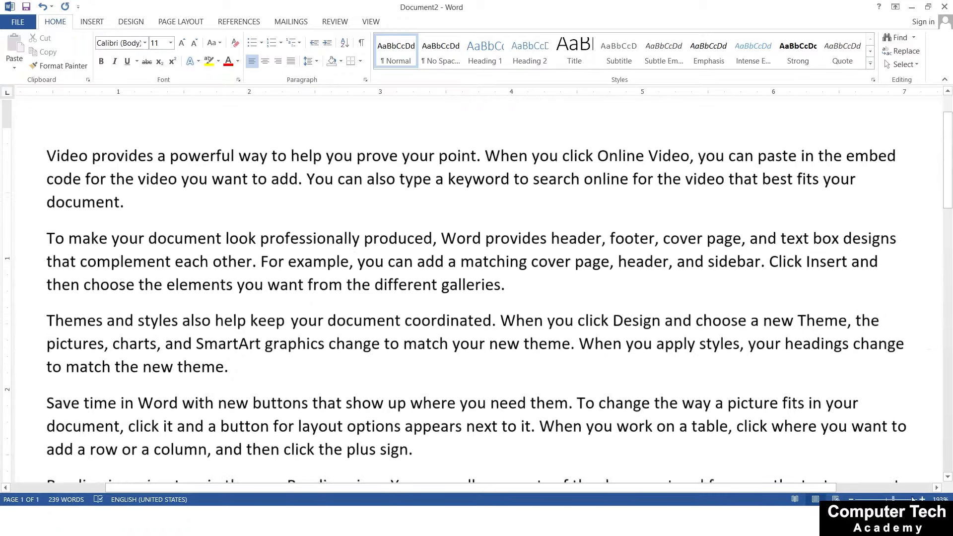
{"action": "left_click_drag", "start_coordinate": [893, 499], "coordinate": [915, 499]}
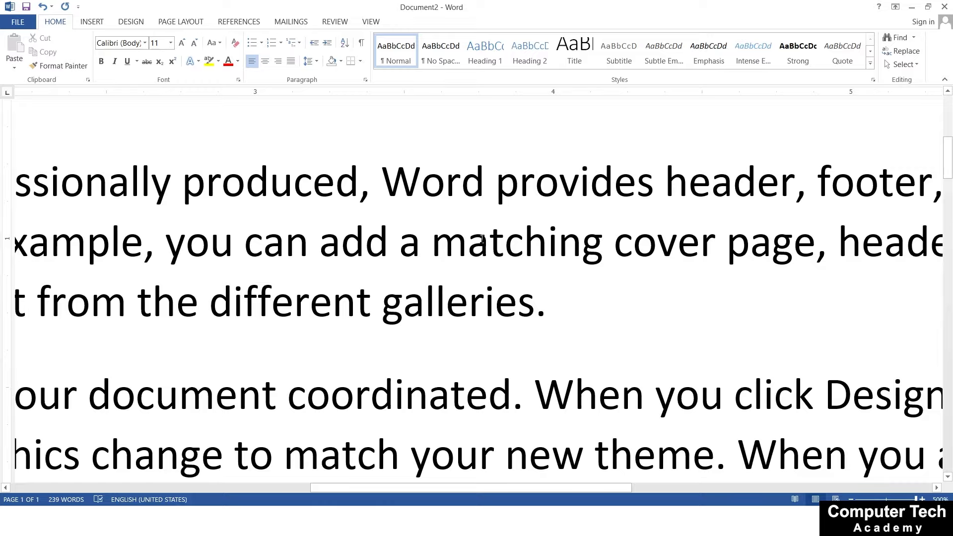
Reduce the document's zoom level to 100%.
{"action": "scroll", "coordinate": [482, 239], "scroll_direction": "down", "scroll_amount": 15}
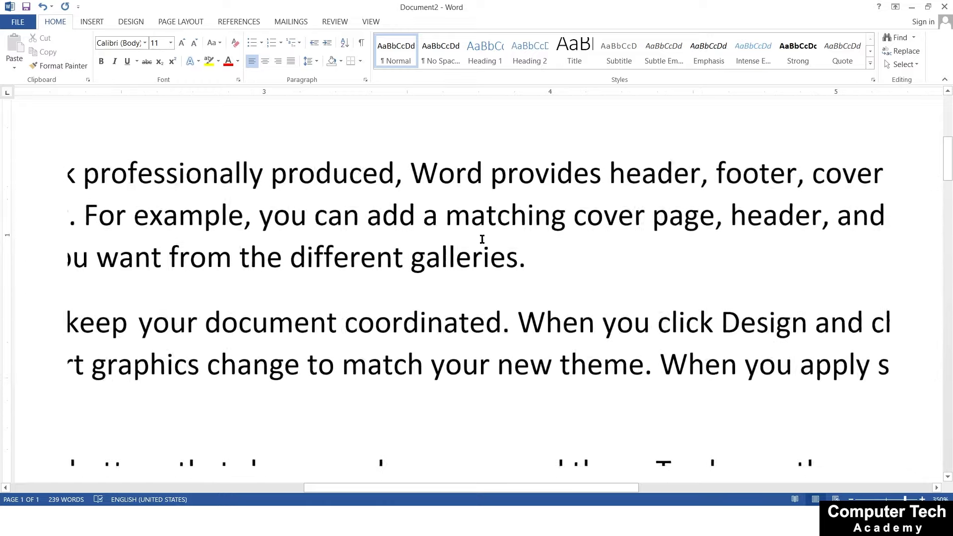
{"action": "scroll", "coordinate": [481, 239], "scroll_direction": "down", "scroll_amount": 20}
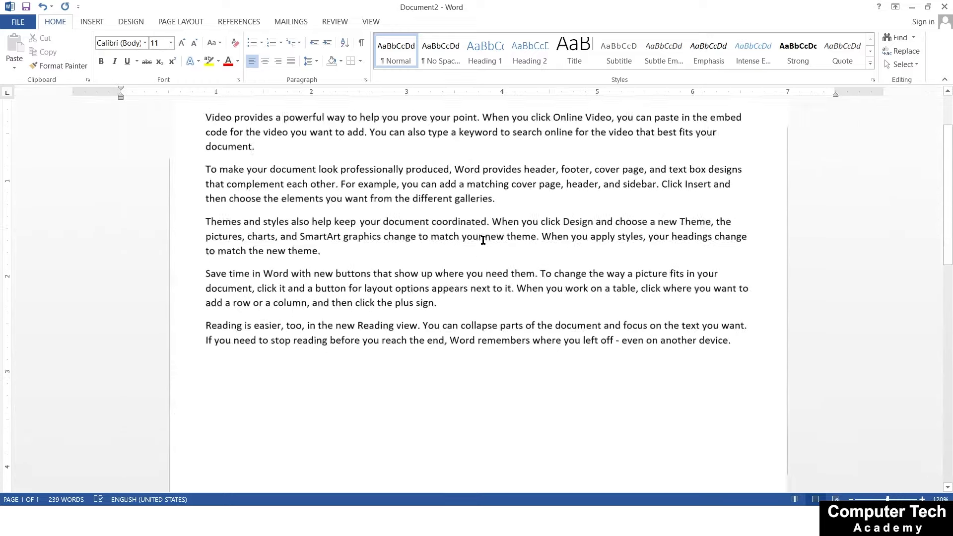
{"action": "scroll", "coordinate": [483, 240], "scroll_direction": "down", "scroll_amount": 2}
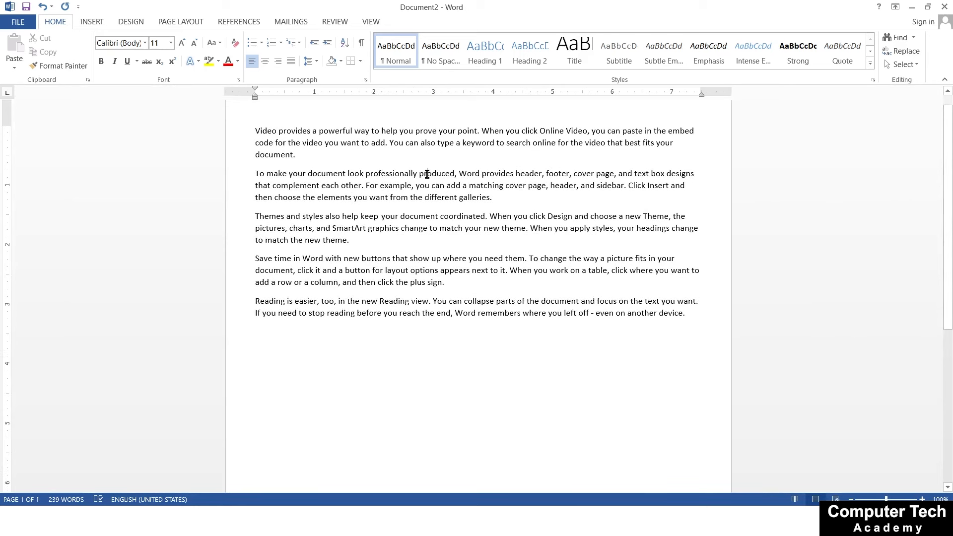
Review the document's Info page with its file commands and properties, and return to the text.
{"action": "left_click", "coordinate": [23, 23]}
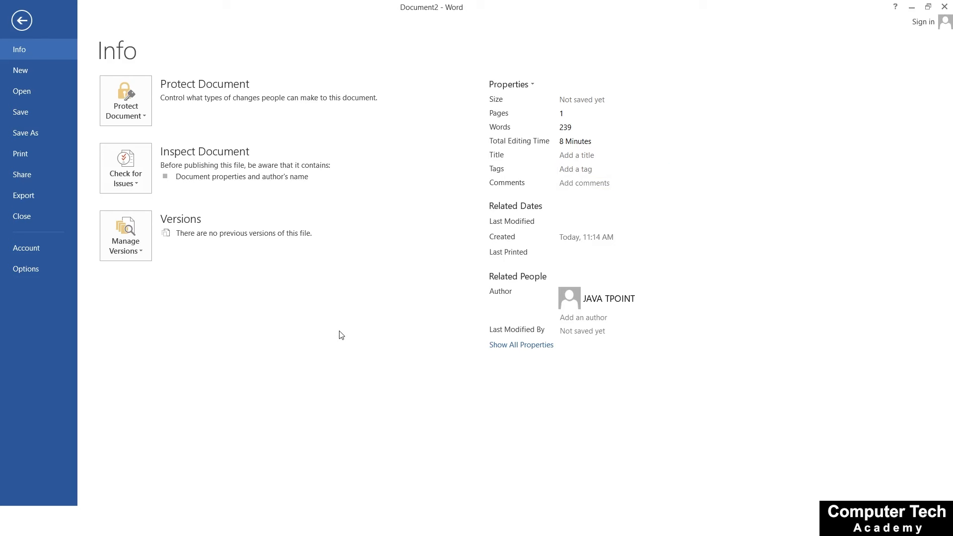
{"action": "left_click", "coordinate": [21, 20]}
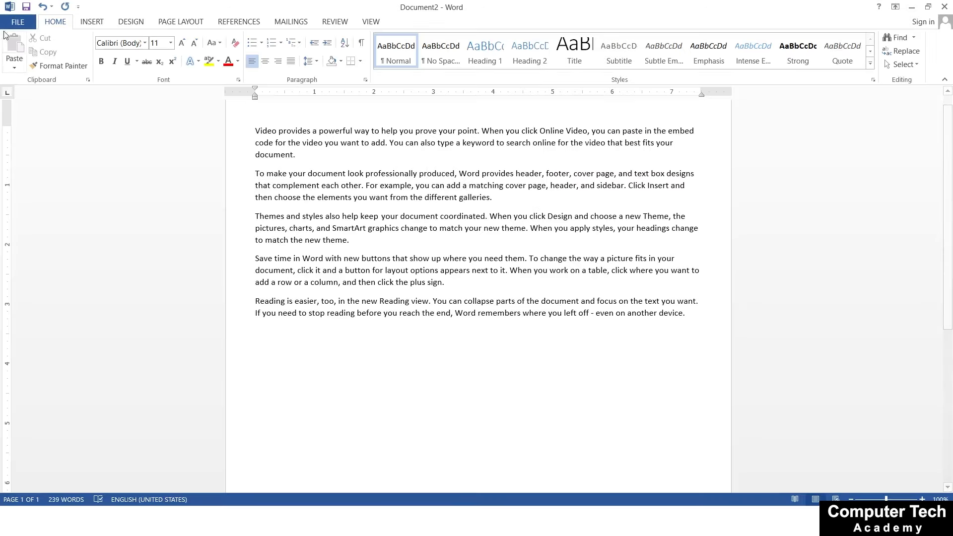
{"action": "left_click", "coordinate": [18, 22]}
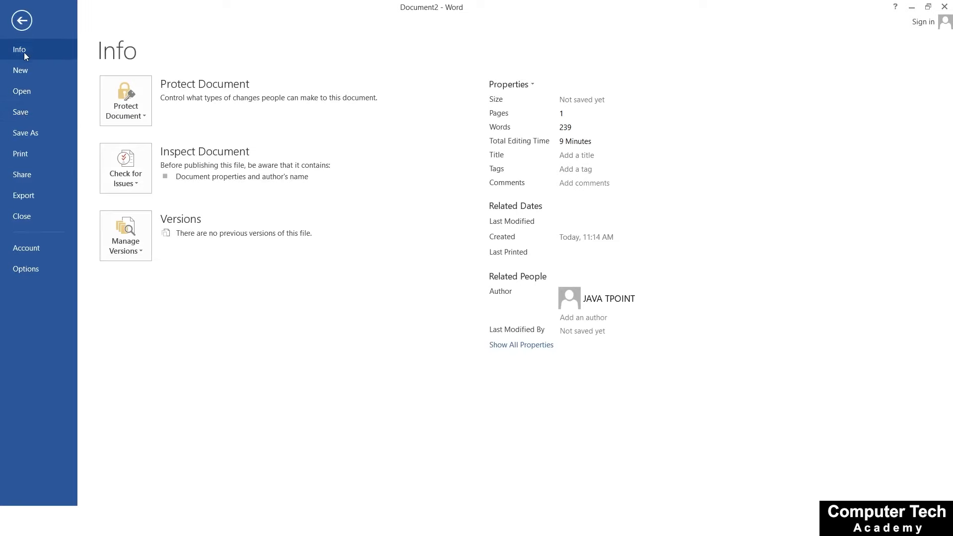
{"action": "left_click", "coordinate": [22, 21]}
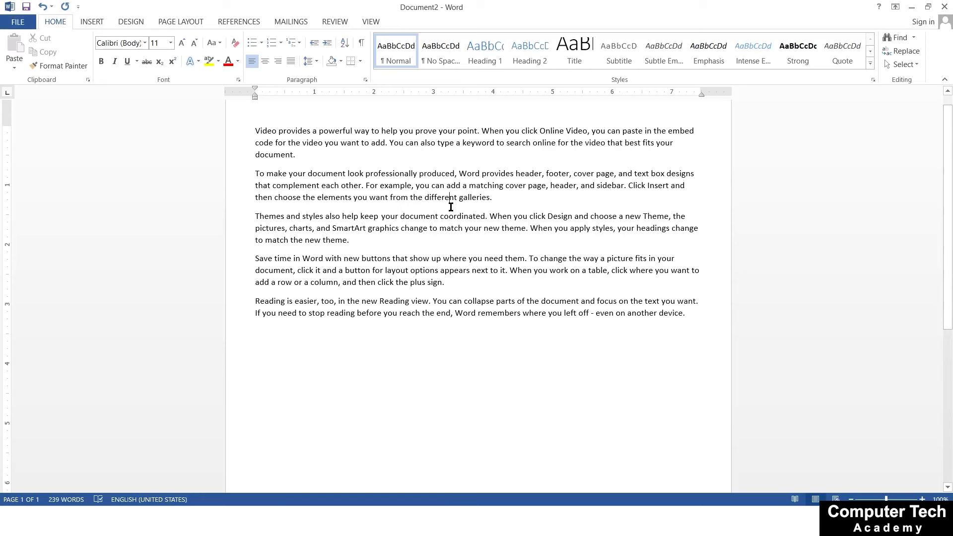
Start saving the document to the computer and browse for a location in the Save As dialog.
{"action": "key", "text": "ctrl+s"}
{"action": "left_click", "coordinate": [29, 22]}
{"action": "left_click", "coordinate": [17, 112]}
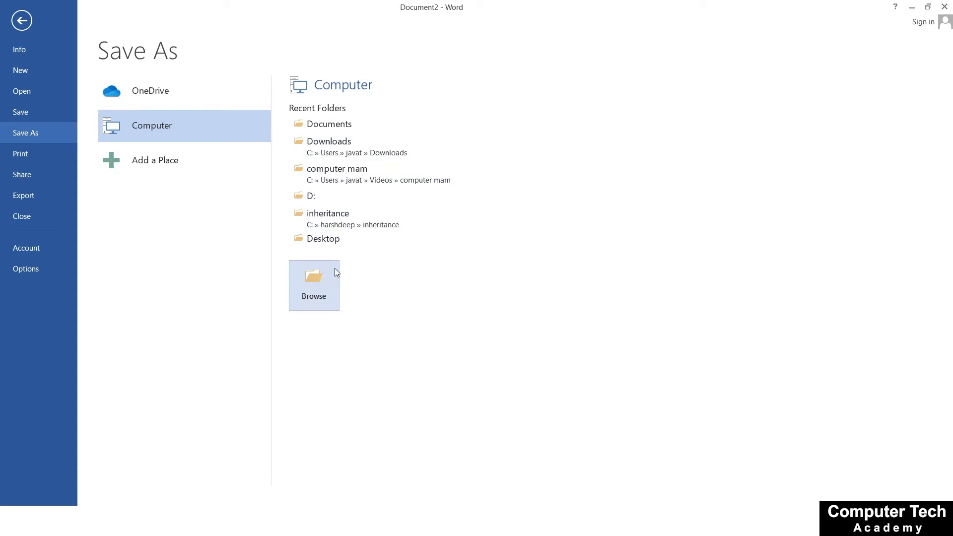
{"action": "left_click", "coordinate": [312, 275]}
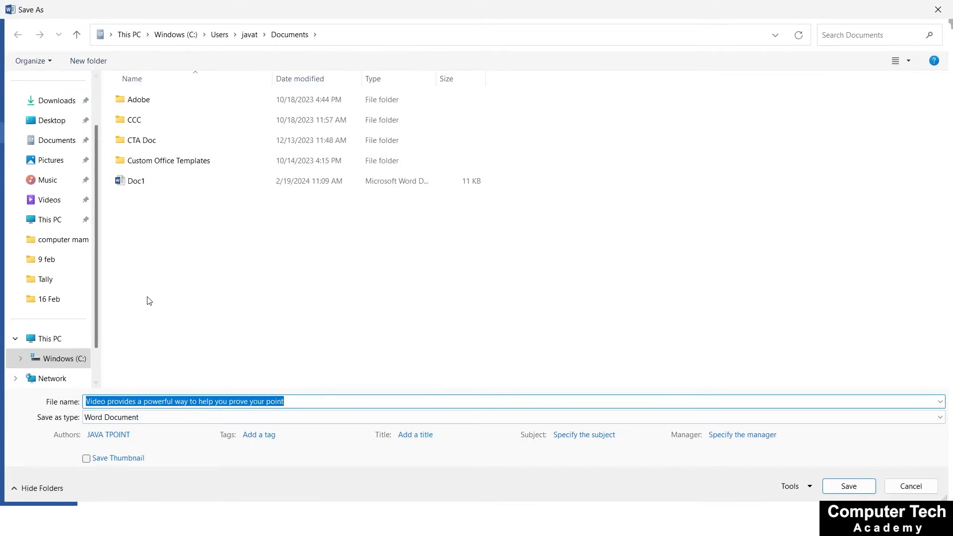
Look through the Documents, Pictures, Videos and project folders as possible save locations and choose the Desktop.
{"action": "left_click", "coordinate": [49, 121]}
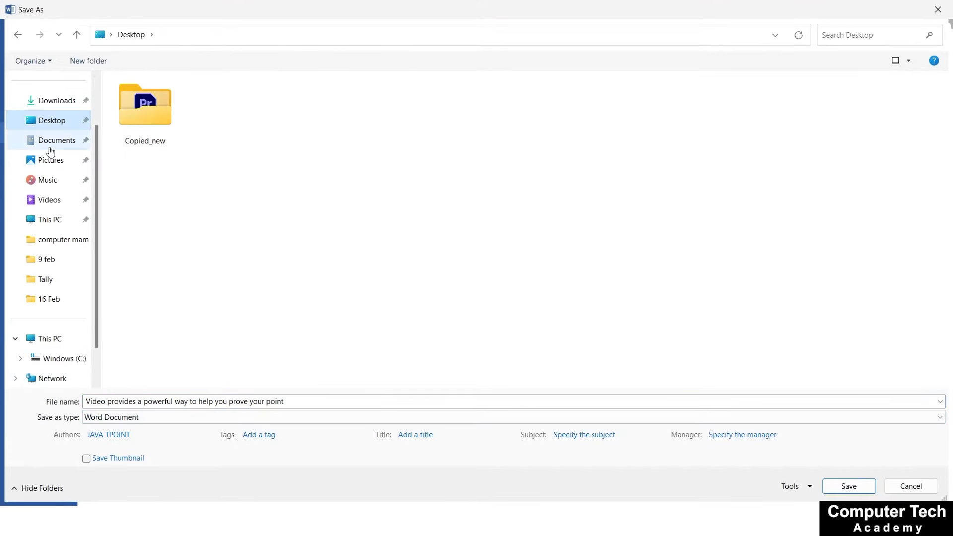
{"action": "left_click", "coordinate": [49, 141]}
{"action": "left_click", "coordinate": [59, 164]}
{"action": "left_click", "coordinate": [61, 198]}
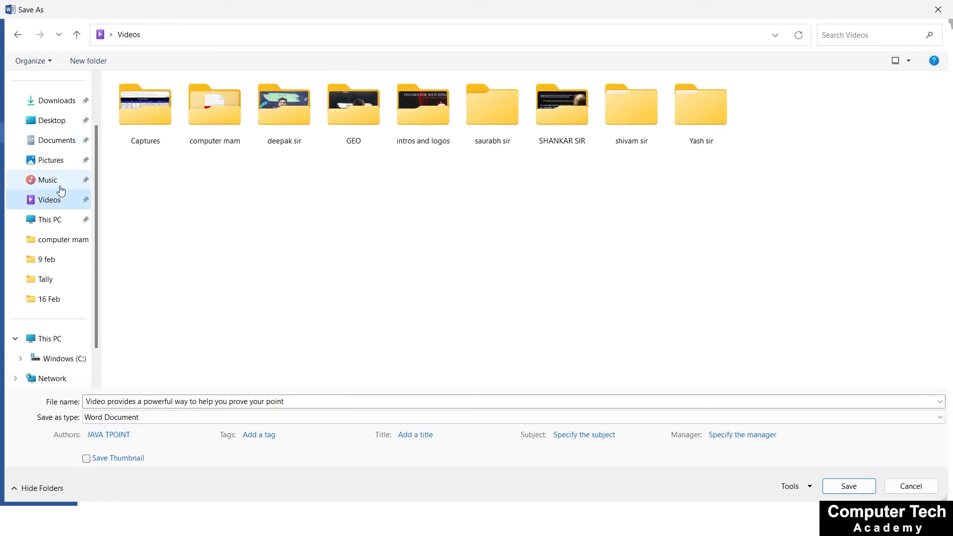
{"action": "left_click", "coordinate": [60, 239]}
{"action": "left_click", "coordinate": [54, 259]}
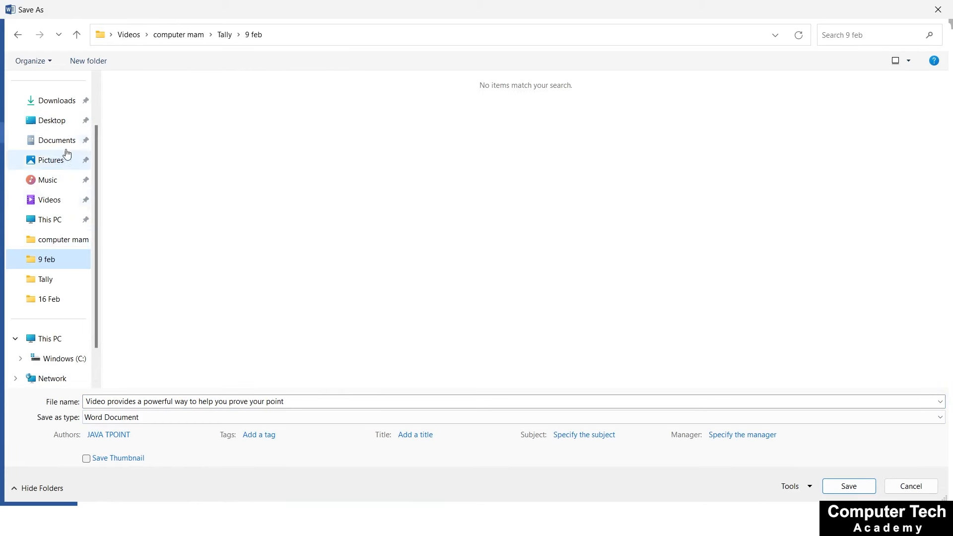
{"action": "left_click", "coordinate": [61, 123]}
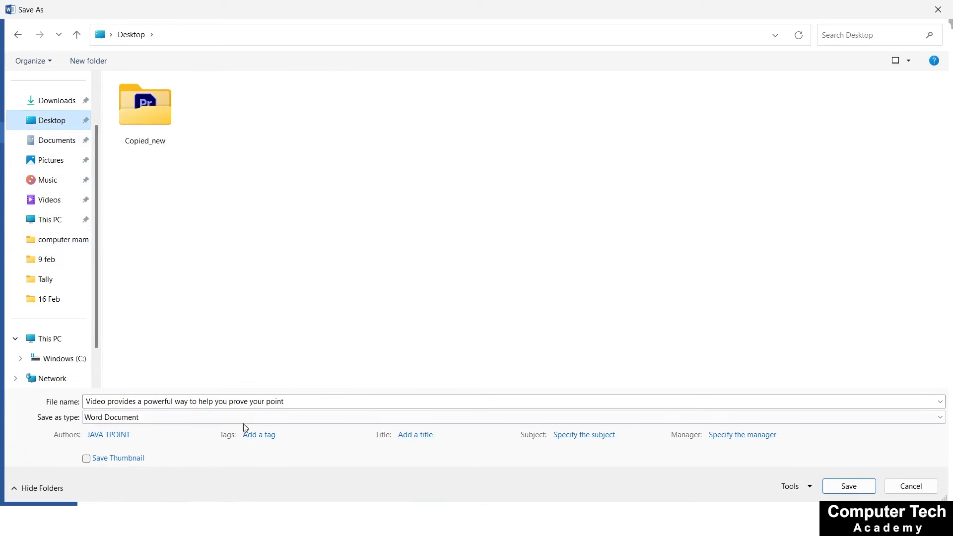
Replace the suggested file name with WORD 1ST.
{"action": "left_click", "coordinate": [180, 400]}
{"action": "left_click_drag", "start_coordinate": [303, 402], "coordinate": [12, 418]}
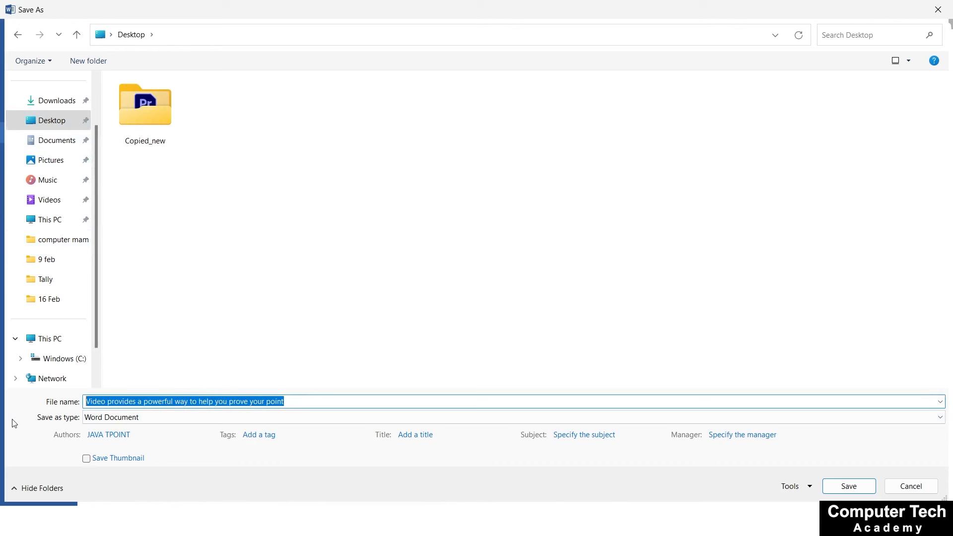
{"action": "type", "text": "wORD"}
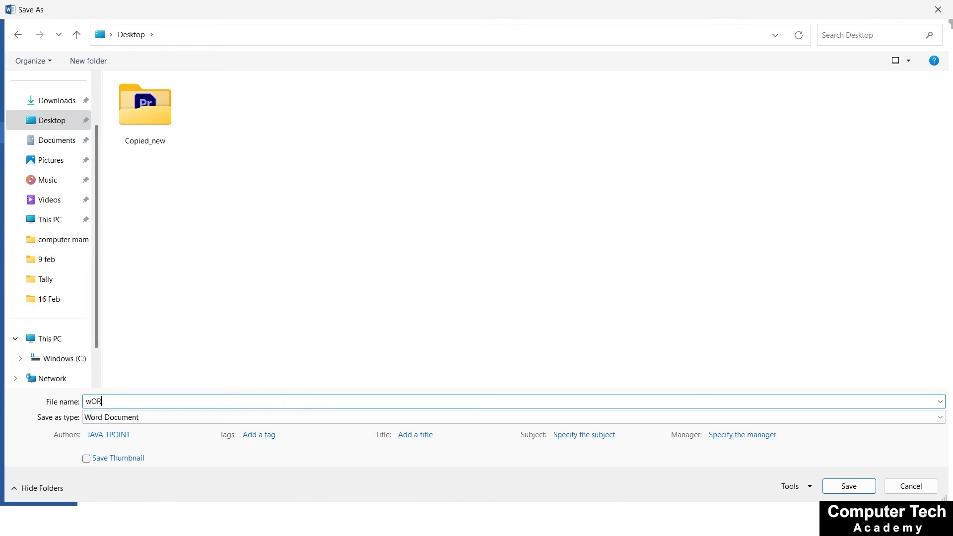
{"action": "key", "text": "BackSpace"}
{"action": "key", "text": "BackSpace"}
{"action": "key", "text": "BackSpace"}
{"action": "key", "text": "BackSpace"}
{"action": "key", "text": "BackSpace"}
{"action": "type", "text": "WORD 1ST"}
Keep Word Document as the file type and save the file to the Desktop.
{"action": "left_click", "coordinate": [133, 420]}
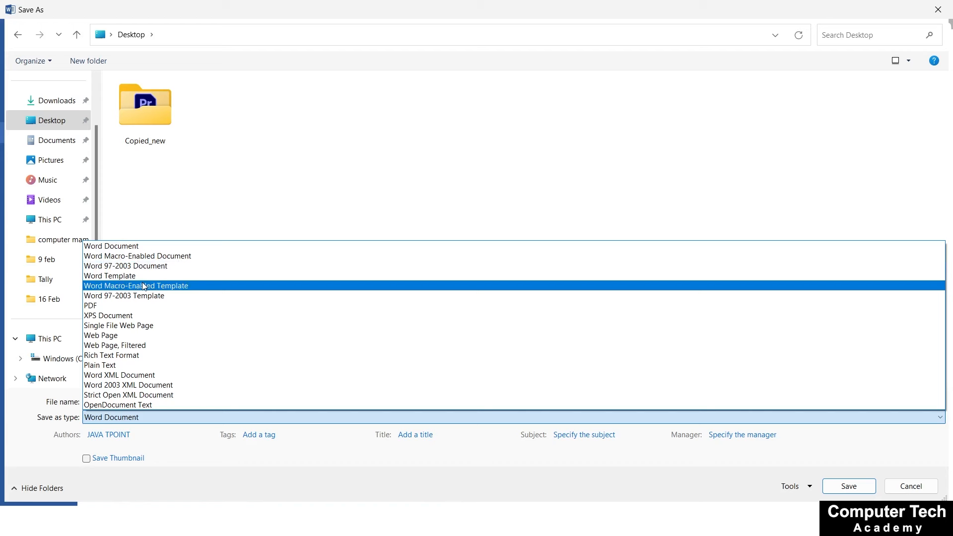
{"action": "left_click", "coordinate": [162, 247]}
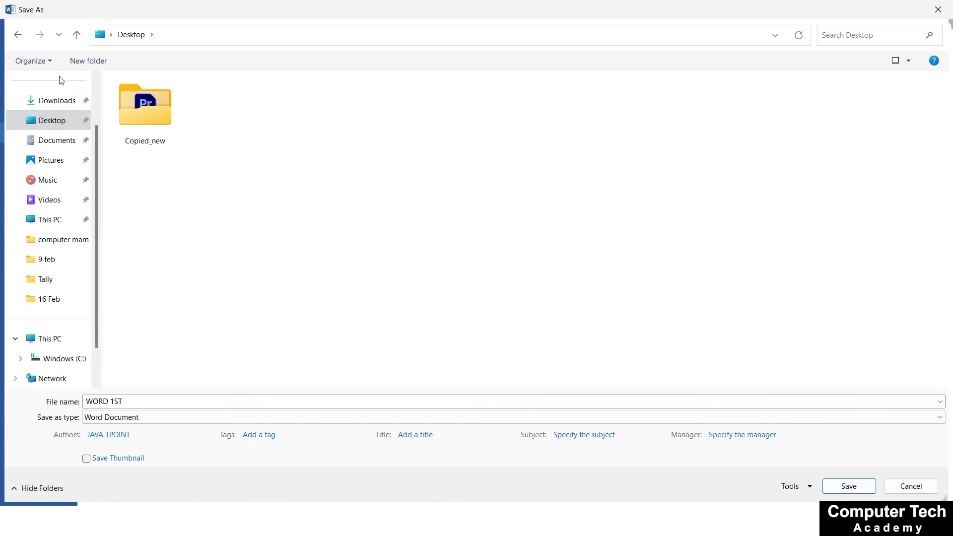
{"action": "left_click", "coordinate": [54, 143]}
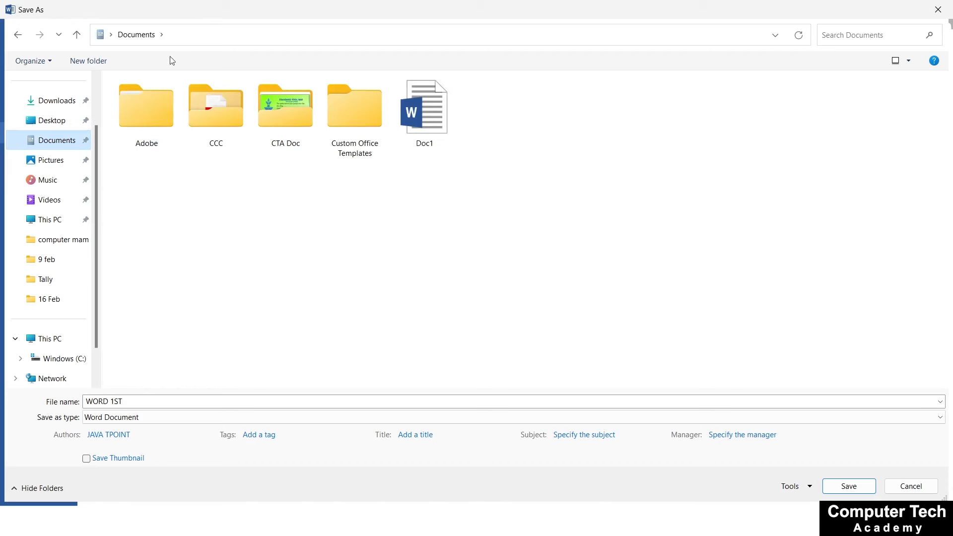
{"action": "left_click", "coordinate": [55, 162]}
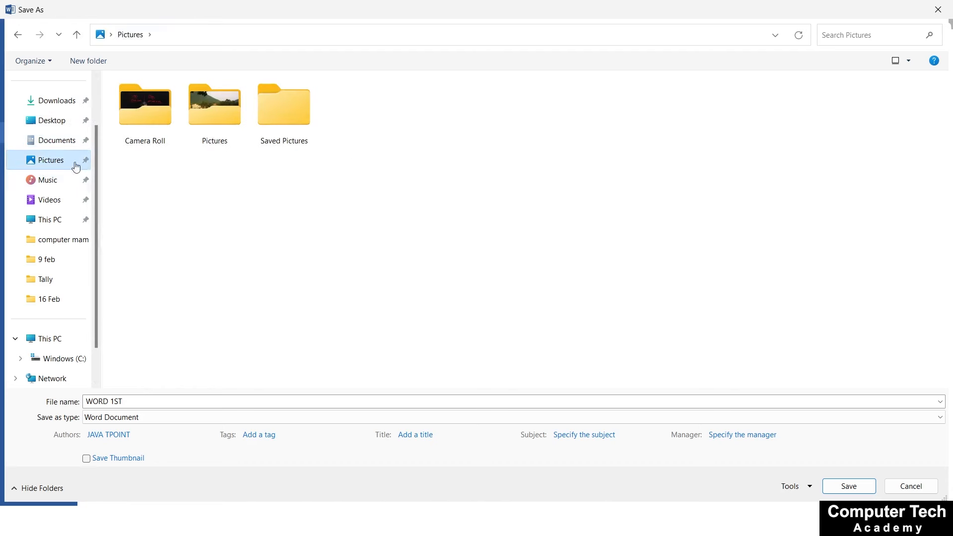
{"action": "left_click", "coordinate": [58, 123]}
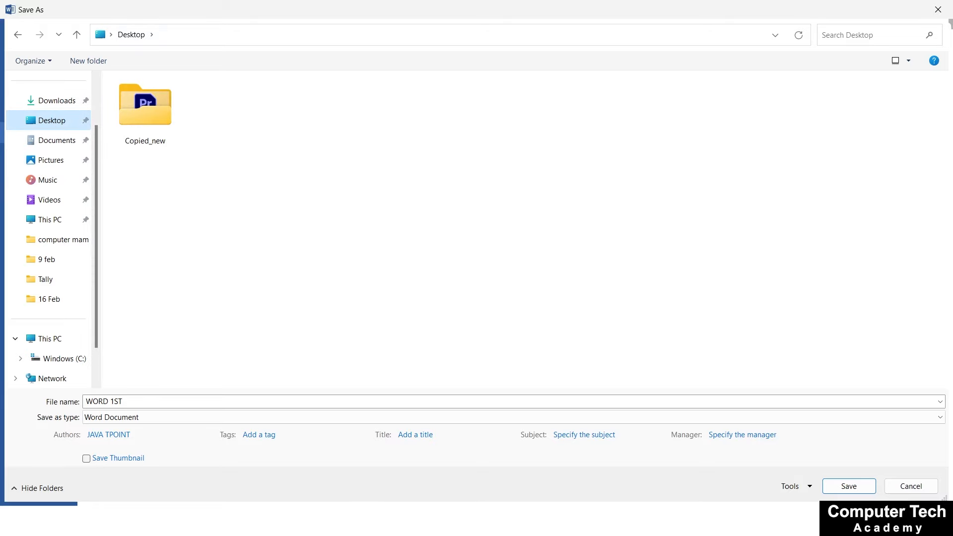
{"action": "left_click", "coordinate": [837, 489]}
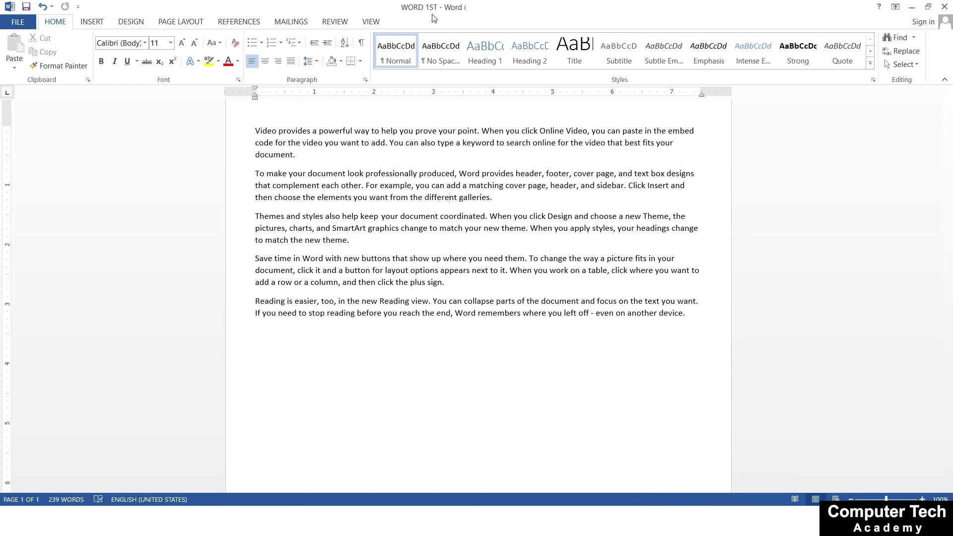
Preview the Welcome to Word template without using it, and create a new blank document.
{"action": "left_click", "coordinate": [20, 22]}
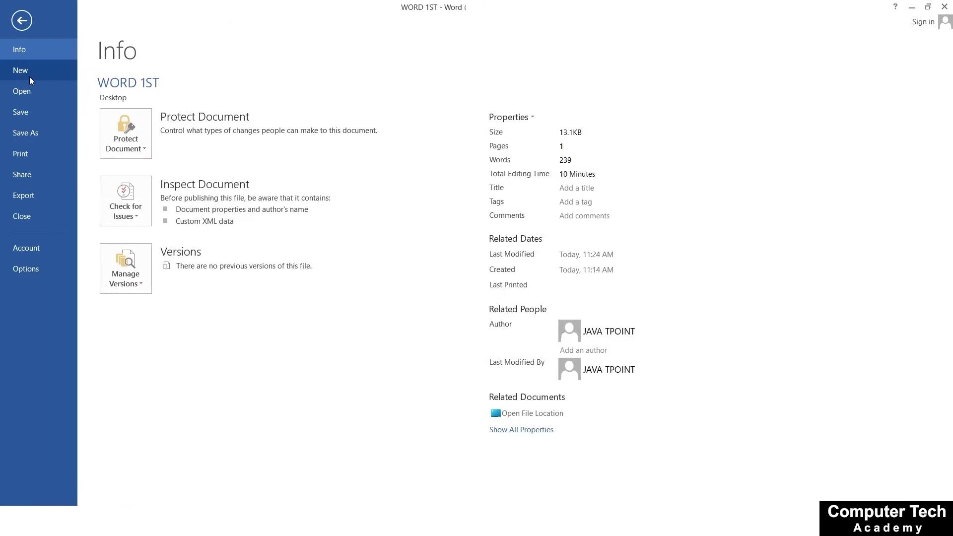
{"action": "left_click", "coordinate": [20, 22]}
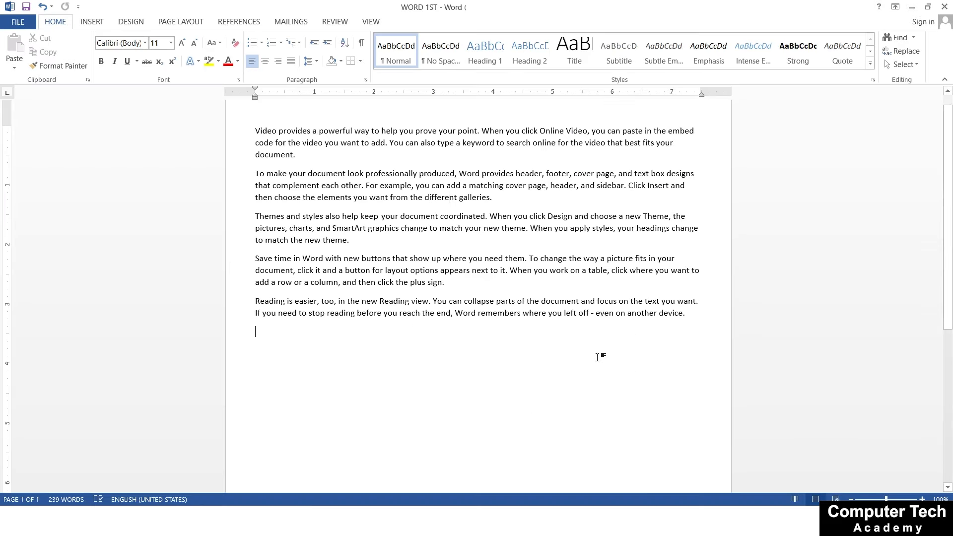
{"action": "left_click", "coordinate": [569, 340]}
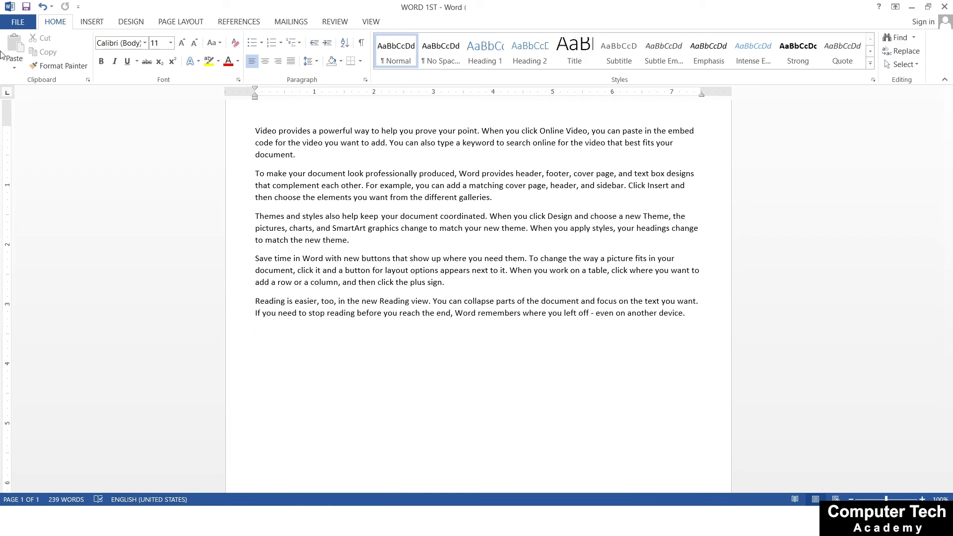
{"action": "left_click", "coordinate": [28, 21]}
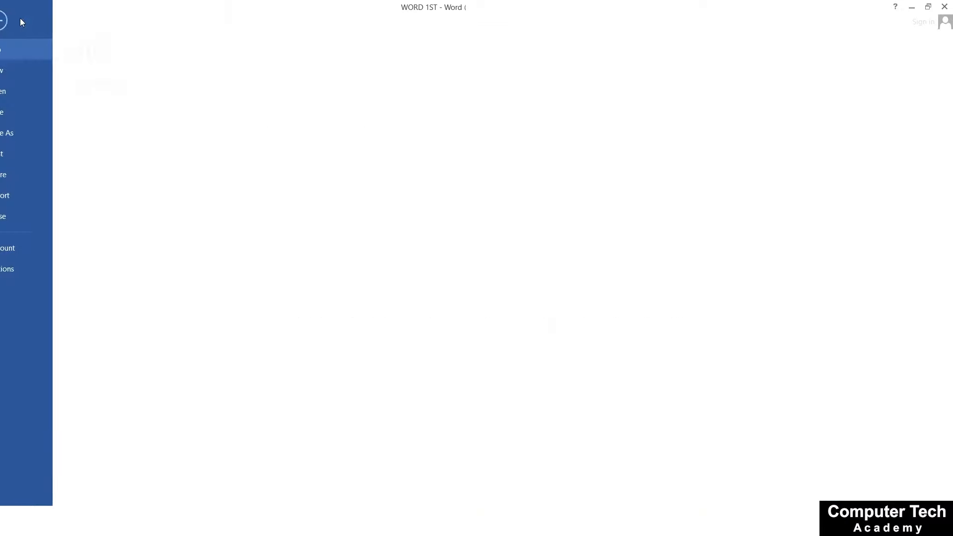
{"action": "left_click", "coordinate": [34, 73]}
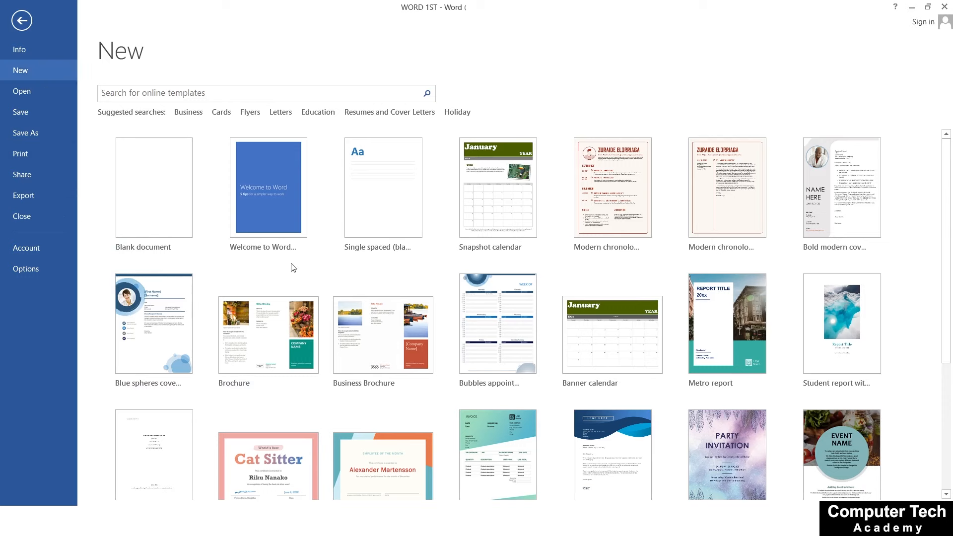
{"action": "left_click", "coordinate": [274, 205]}
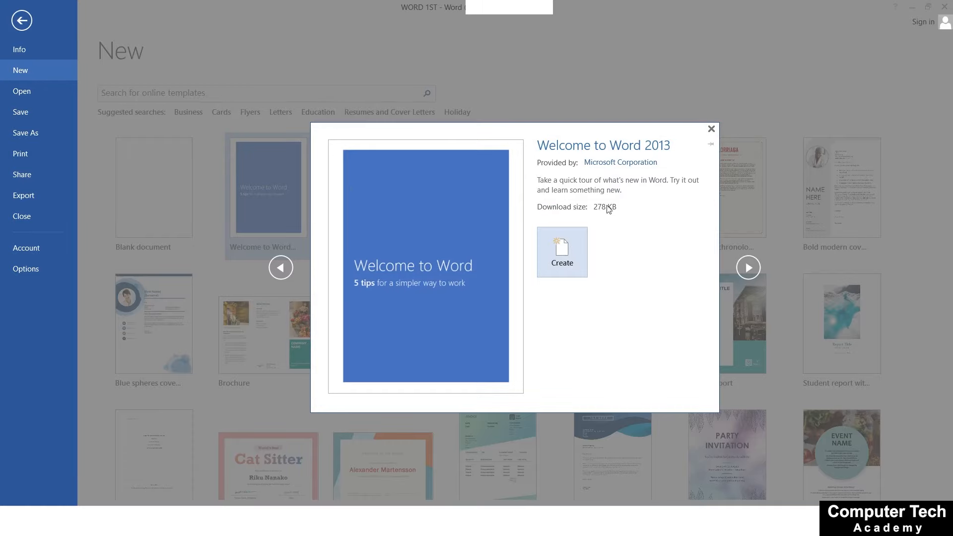
{"action": "left_click", "coordinate": [711, 129]}
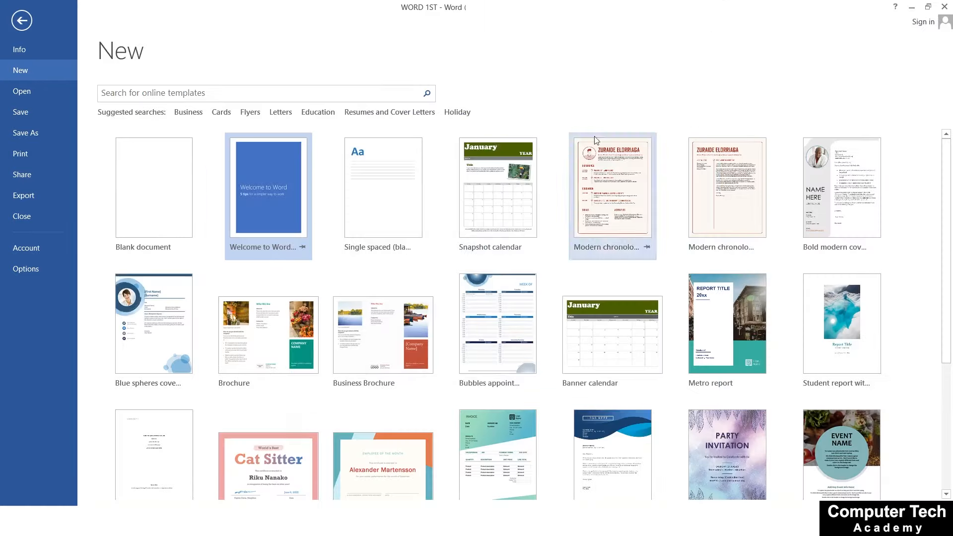
{"action": "left_click", "coordinate": [150, 185]}
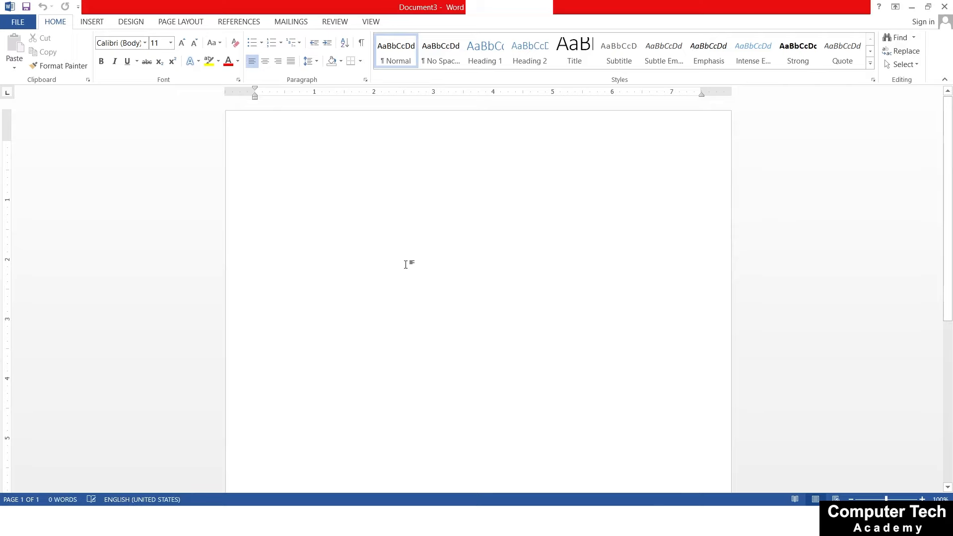
Switch back to the WORD 1ST document and close it, leaving the blank document open.
{"action": "key", "text": "alt+Tab"}
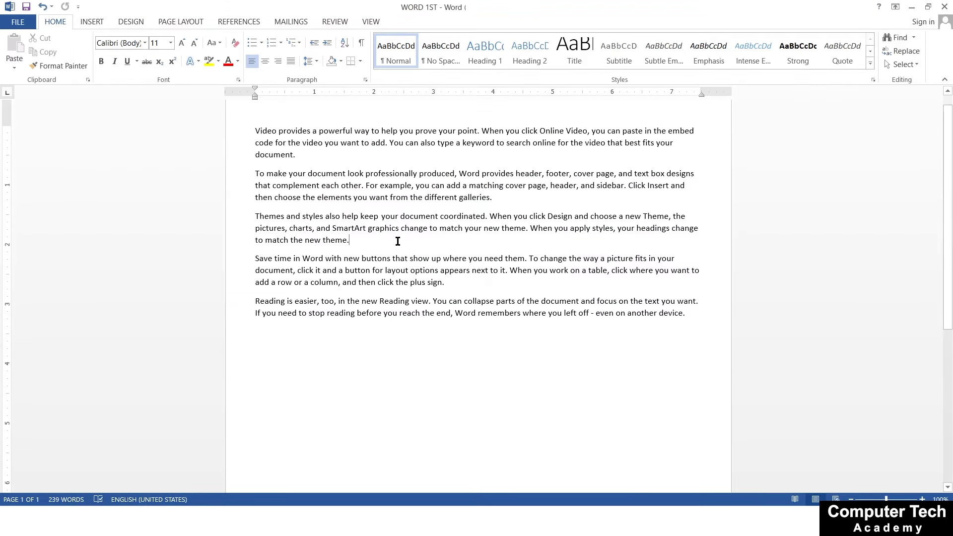
{"action": "left_click", "coordinate": [19, 22]}
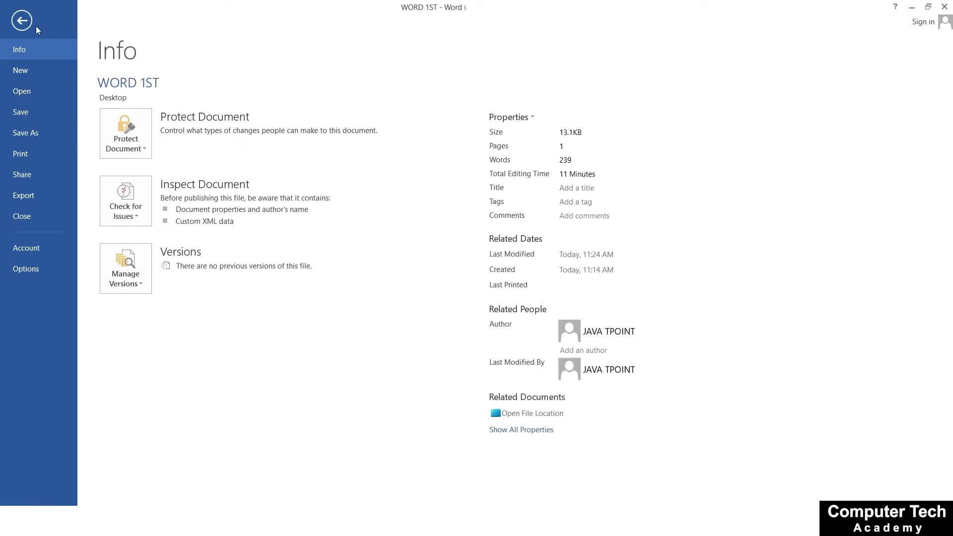
{"action": "left_click", "coordinate": [21, 21]}
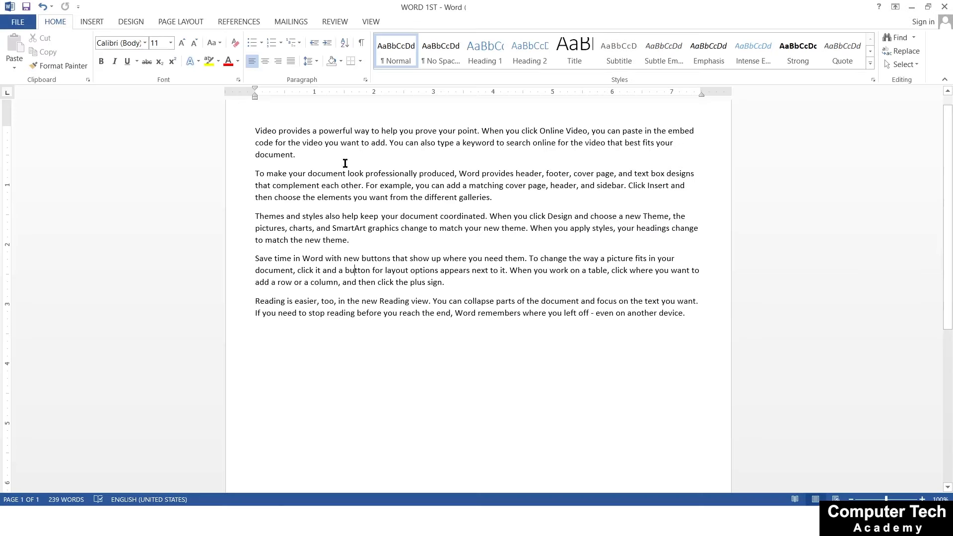
{"action": "left_click", "coordinate": [943, 7]}
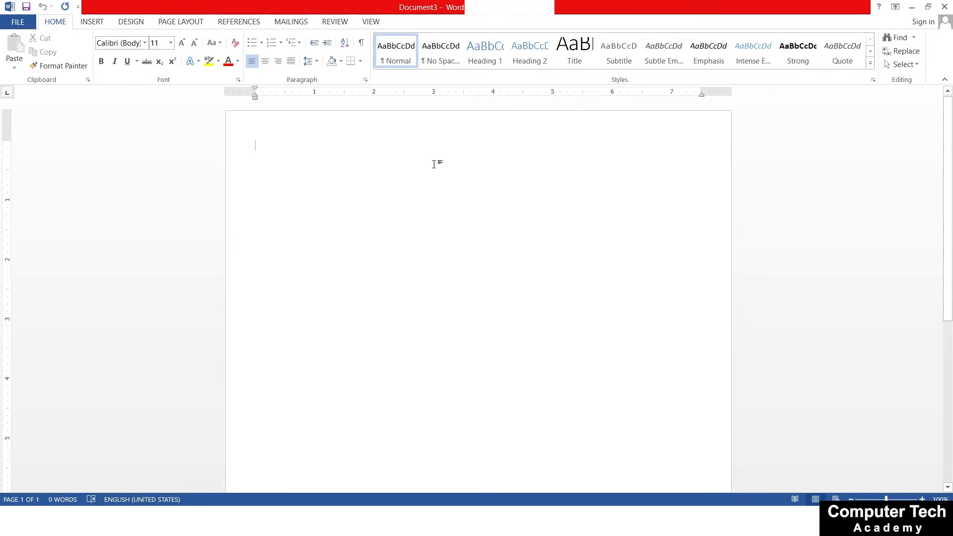
Try to open WORD 1ST by browsing the computer's Desktop folder.
{"action": "left_click", "coordinate": [19, 22]}
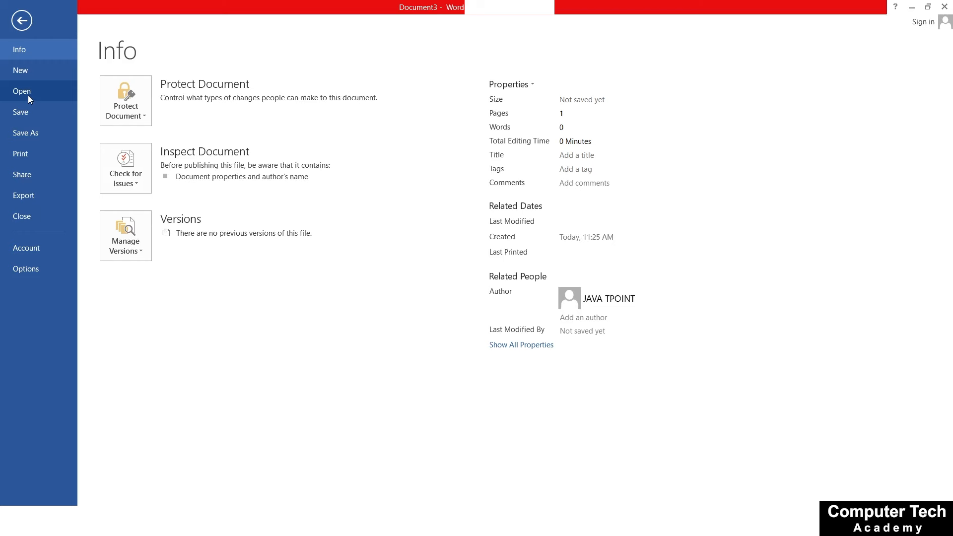
{"action": "left_click", "coordinate": [28, 91]}
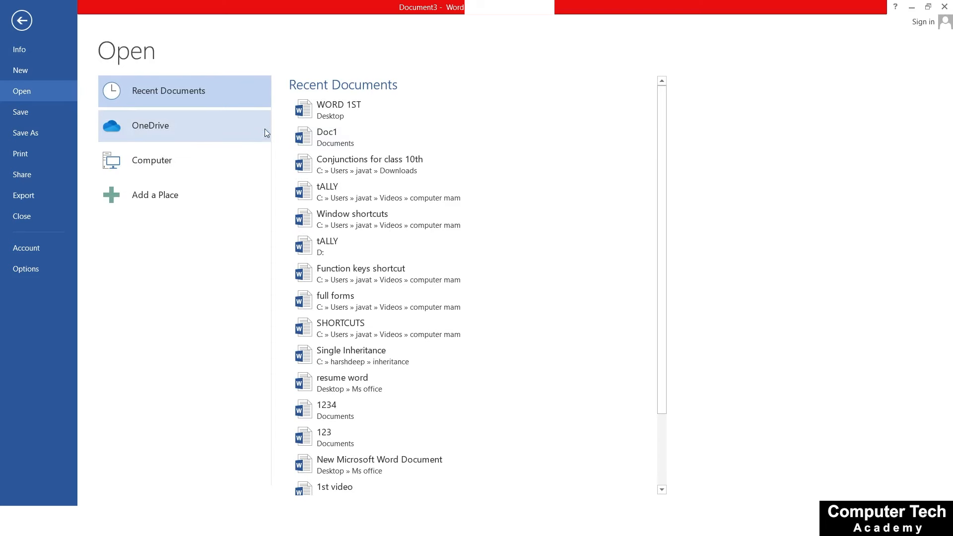
{"action": "left_click", "coordinate": [152, 166]}
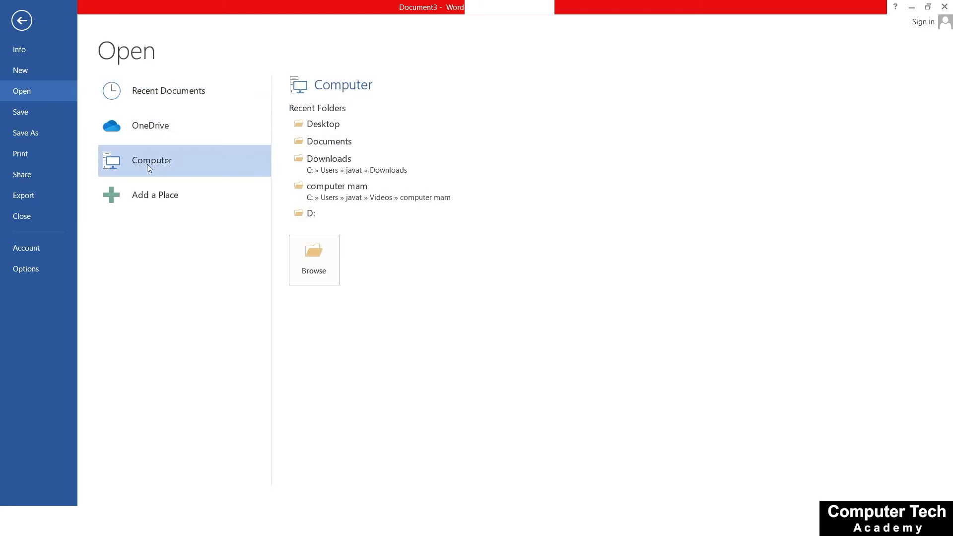
{"action": "left_click", "coordinate": [326, 125]}
{"action": "left_click", "coordinate": [193, 120]}
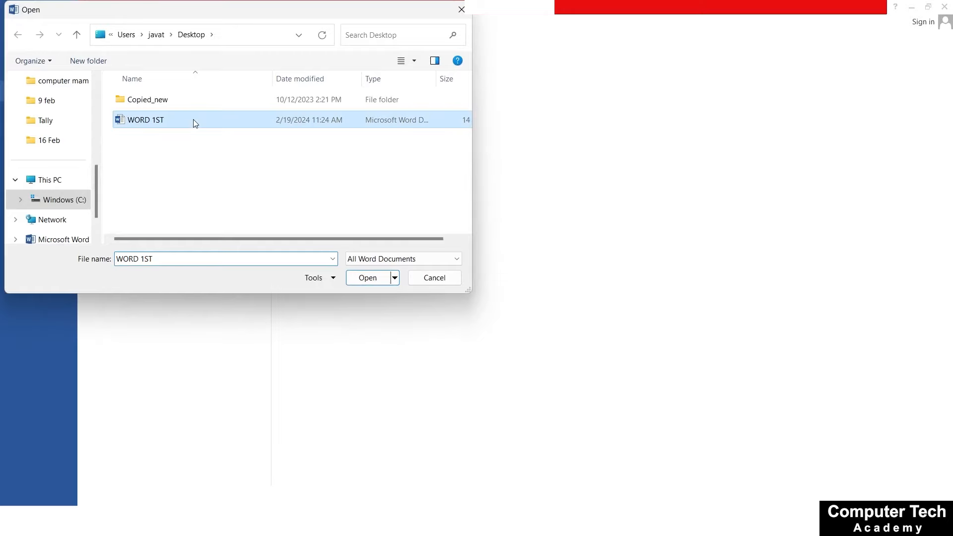
{"action": "left_click", "coordinate": [375, 283]}
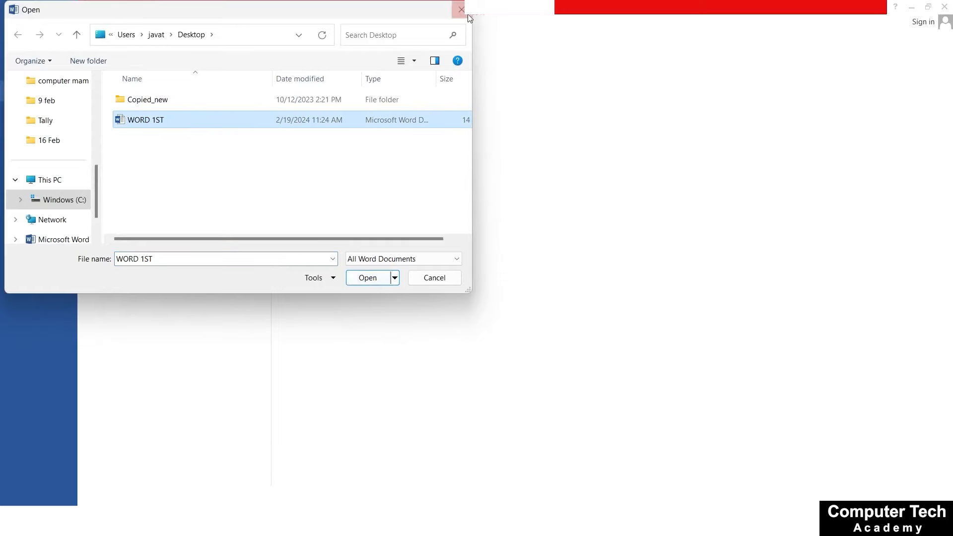
Open WORD 1ST from the recent documents.
{"action": "left_click", "coordinate": [177, 91]}
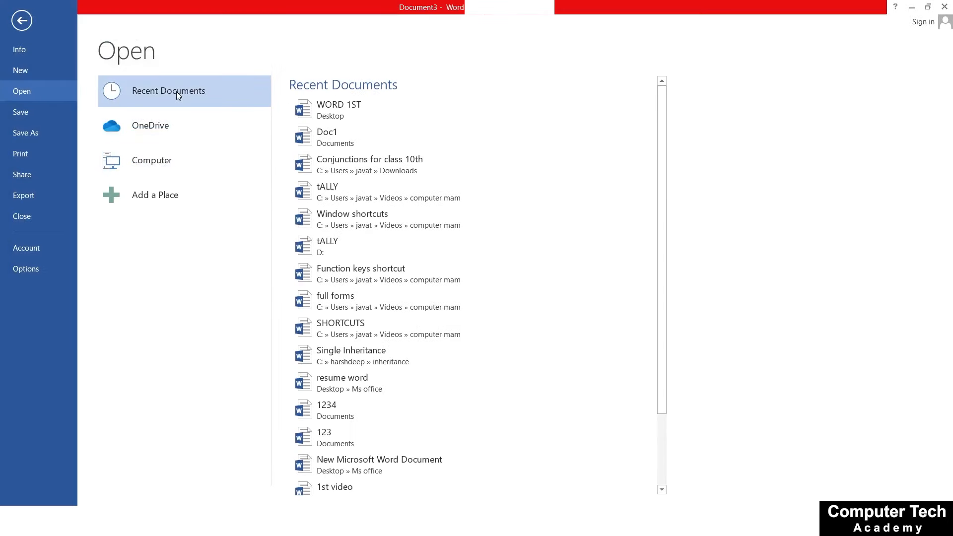
{"action": "left_click", "coordinate": [363, 107]}
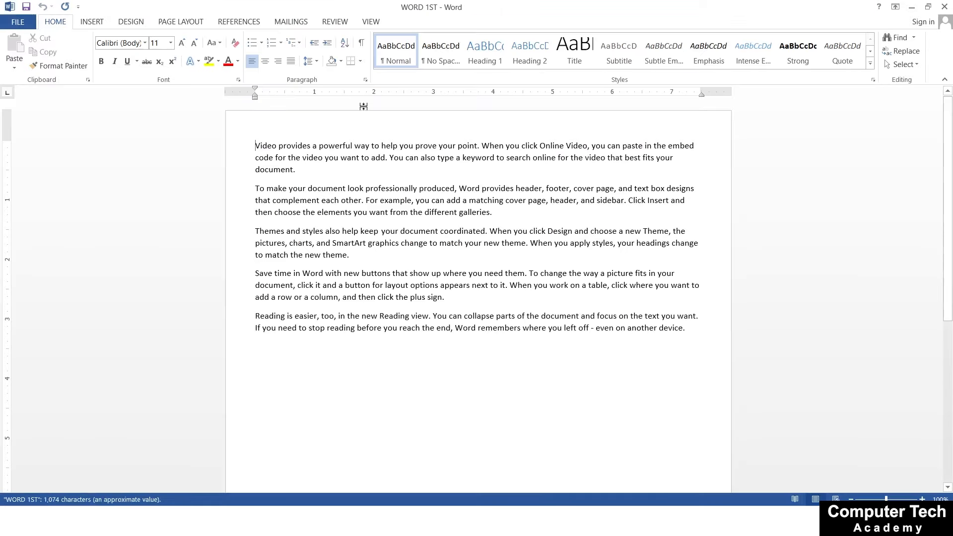
Check the reopened document's Info page and save WORD 1ST again under its existing name.
{"action": "left_click", "coordinate": [18, 21]}
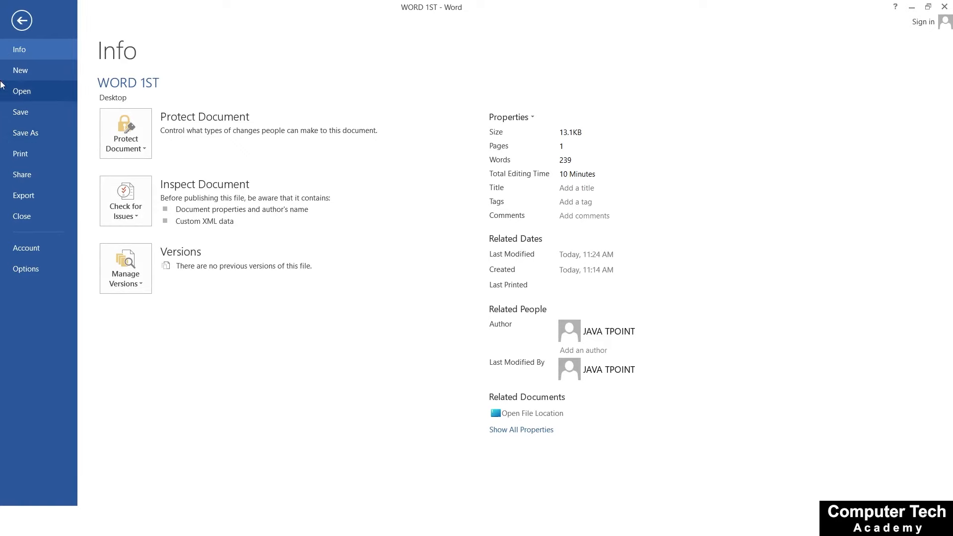
{"action": "left_click", "coordinate": [22, 20]}
{"action": "left_click", "coordinate": [436, 251]}
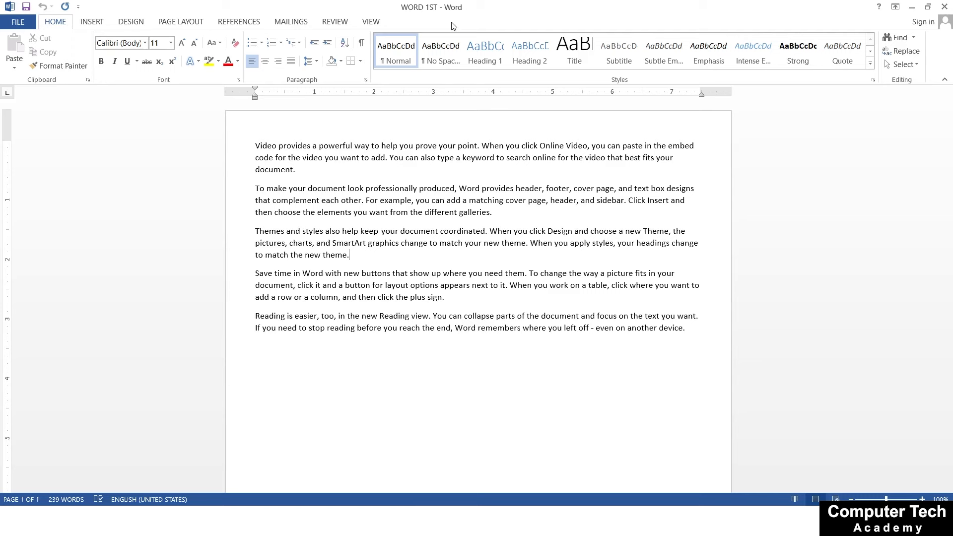
{"action": "left_click", "coordinate": [17, 24]}
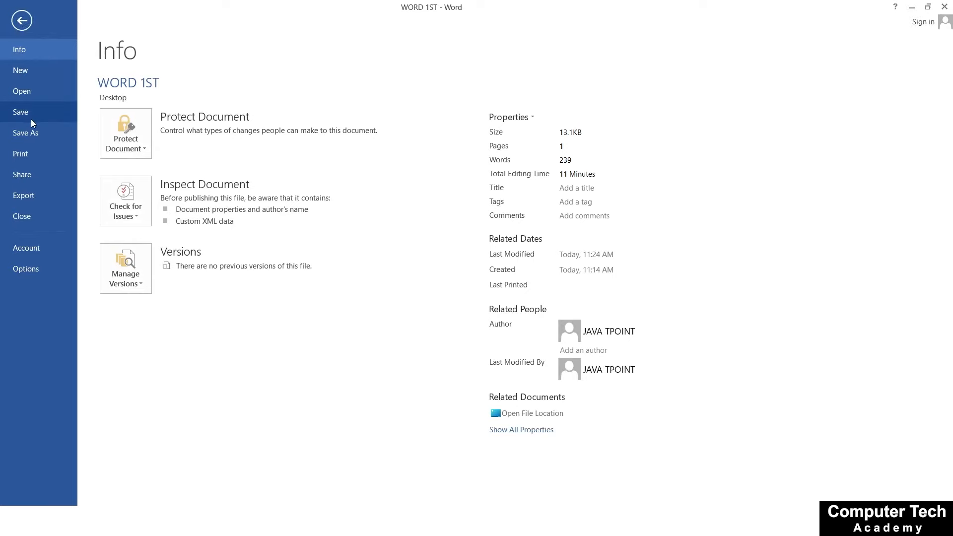
{"action": "left_click", "coordinate": [20, 112]}
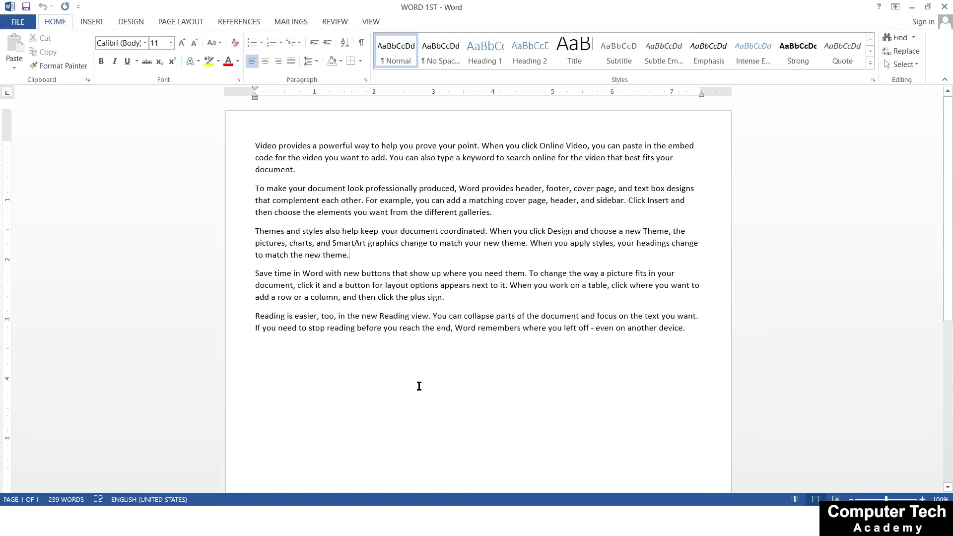
Save a copy of WORD 1ST in the Documents folder under the name FIRST DOC.
{"action": "left_click", "coordinate": [530, 233]}
{"action": "left_click", "coordinate": [10, 23]}
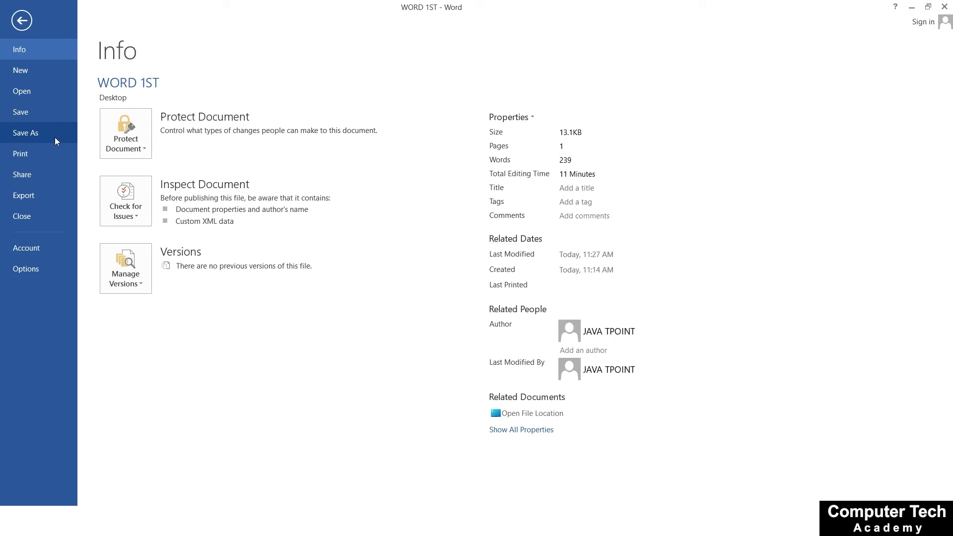
{"action": "left_click", "coordinate": [26, 140]}
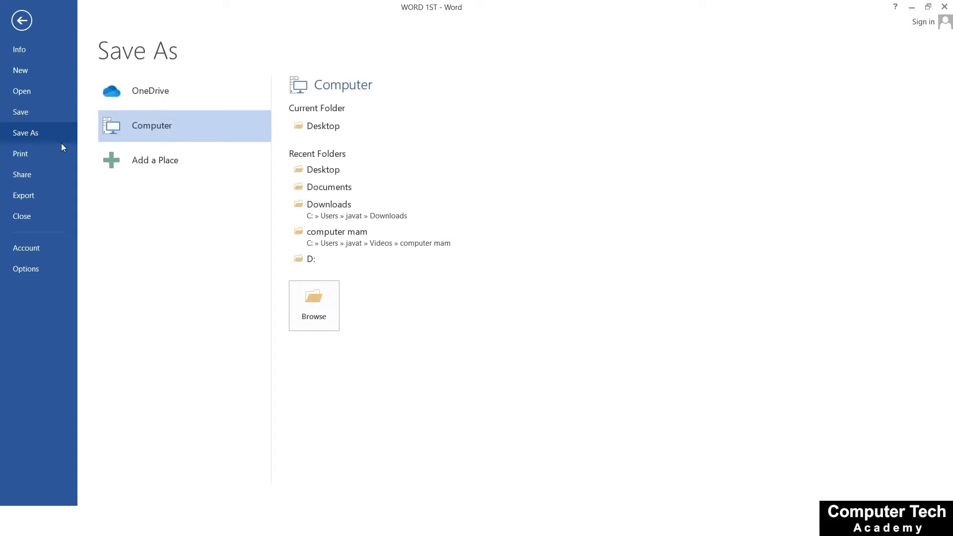
{"action": "left_click", "coordinate": [314, 300]}
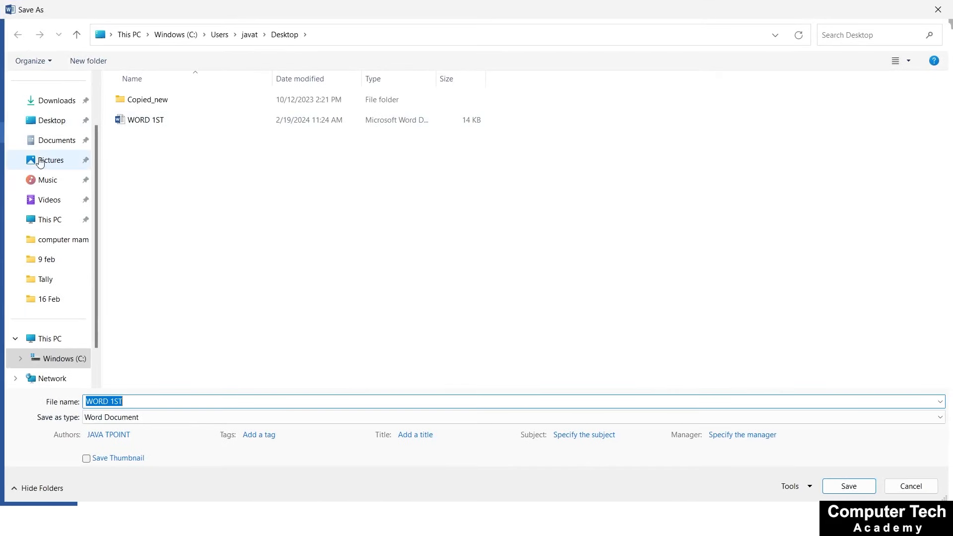
{"action": "left_click", "coordinate": [46, 140]}
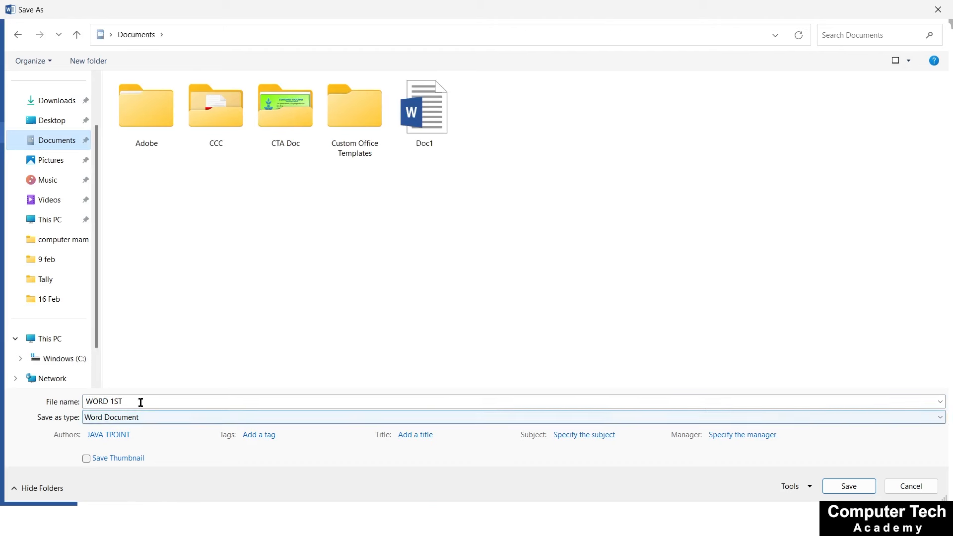
{"action": "left_click_drag", "start_coordinate": [141, 402], "coordinate": [65, 401]}
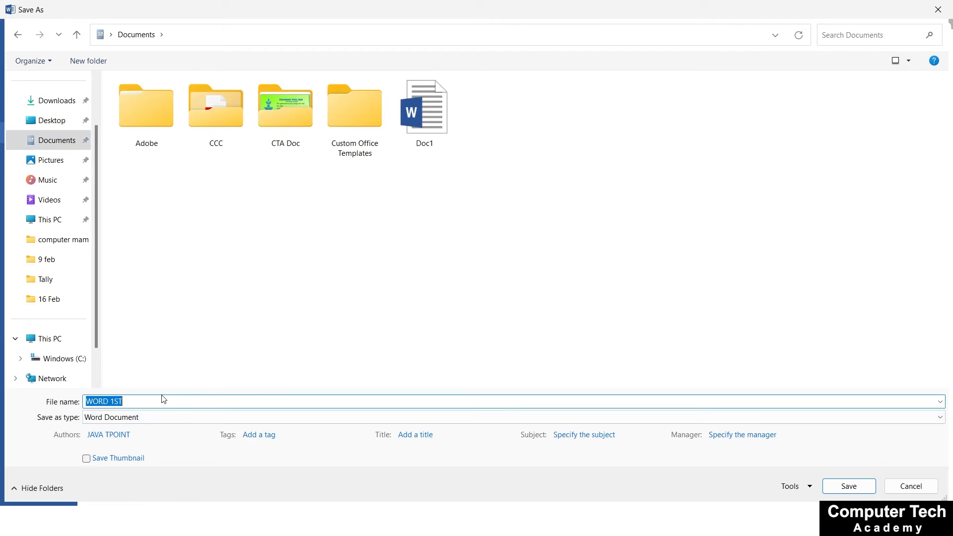
{"action": "type", "text": "FIRST DOC"}
{"action": "left_click", "coordinate": [842, 489]}
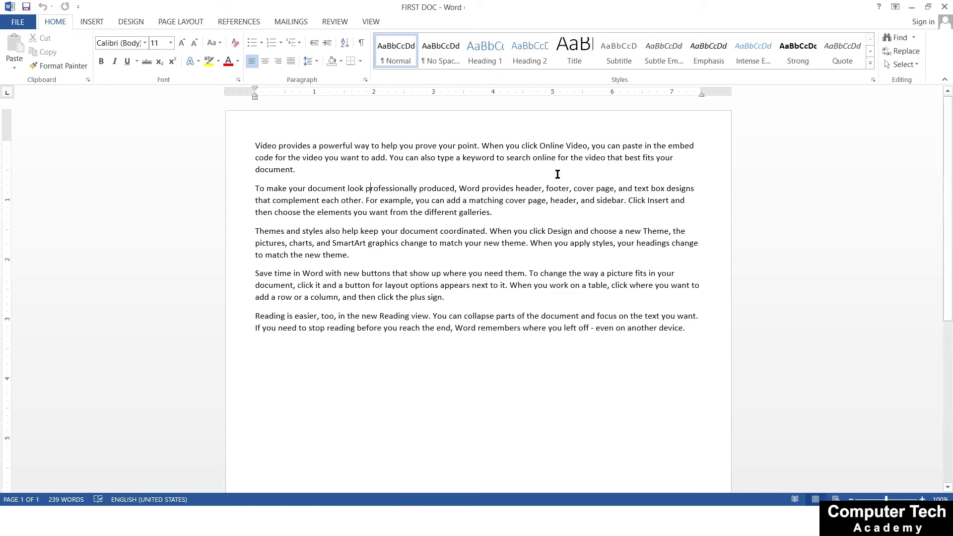
Reopen WORD 1ST from the recent documents.
{"action": "left_click", "coordinate": [12, 26]}
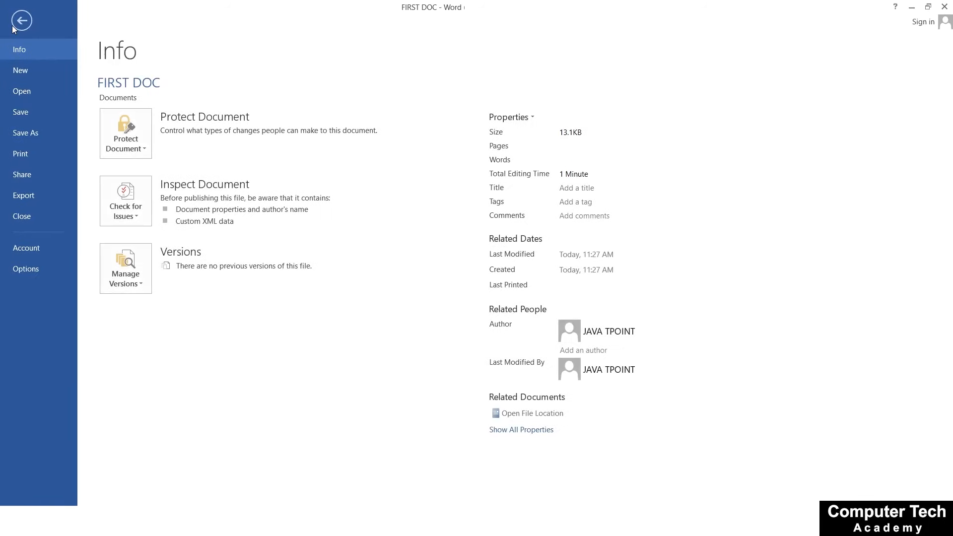
{"action": "left_click", "coordinate": [20, 94]}
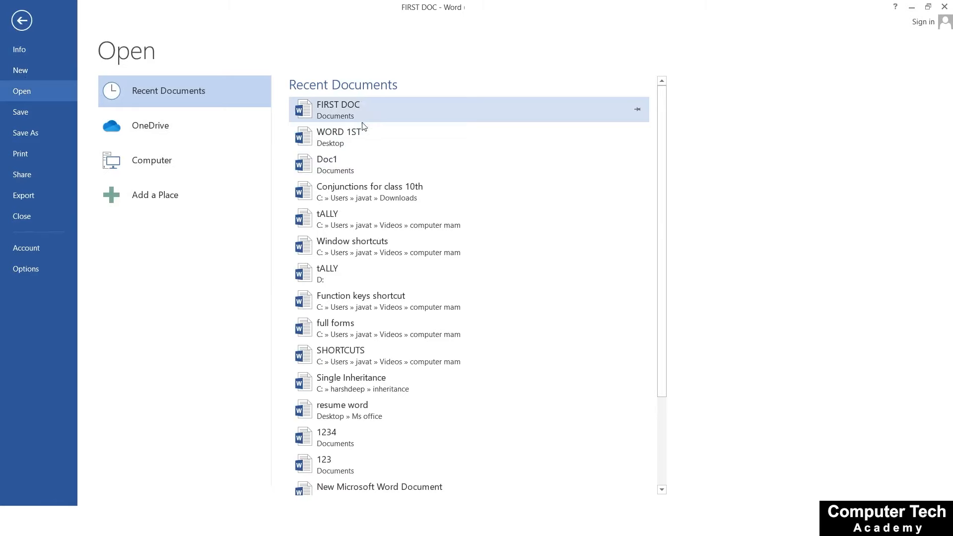
{"action": "left_click", "coordinate": [397, 145]}
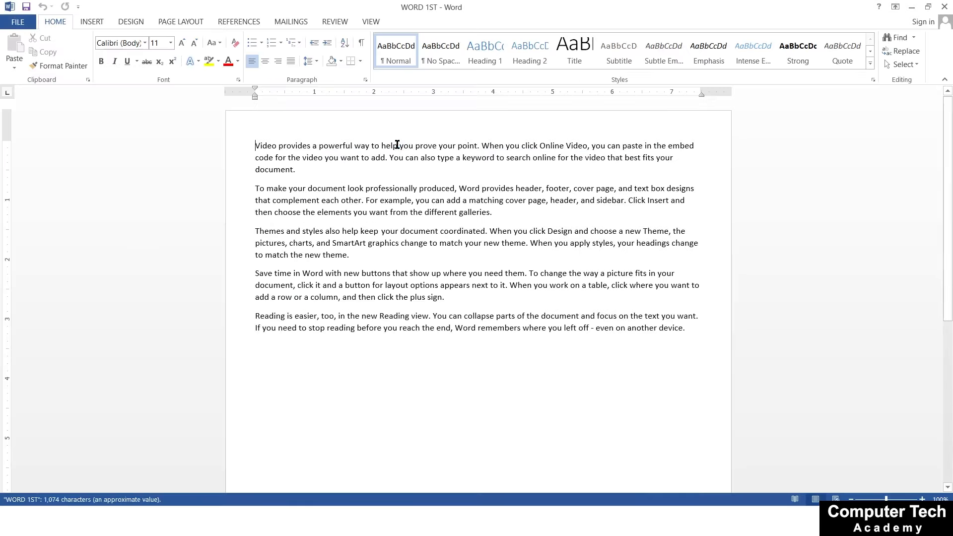
Examine the print settings for WORD 1ST, including the number of copies, the available printers and the page-range choices.
{"action": "left_click", "coordinate": [19, 22]}
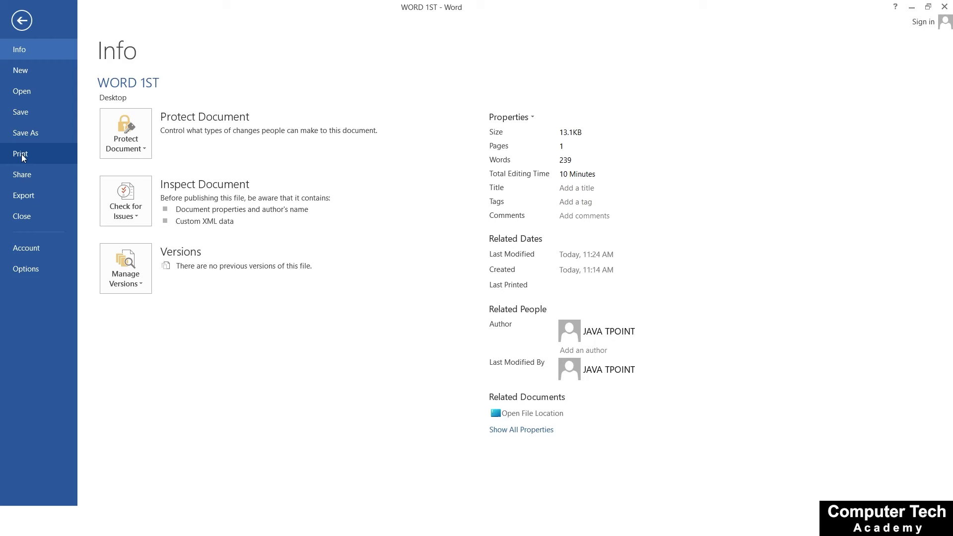
{"action": "left_click", "coordinate": [21, 155]}
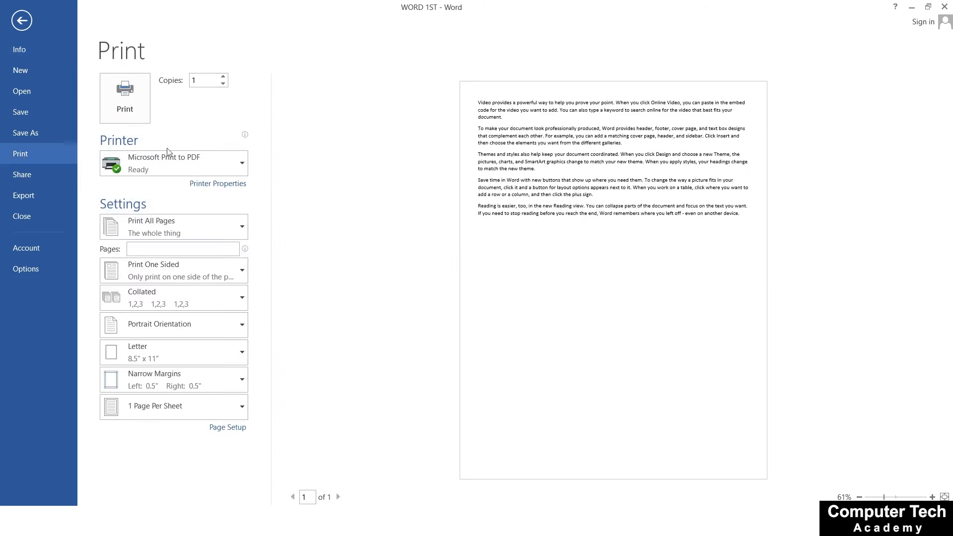
{"action": "left_click", "coordinate": [224, 77]}
{"action": "left_click", "coordinate": [224, 76]}
{"action": "left_click", "coordinate": [206, 162]}
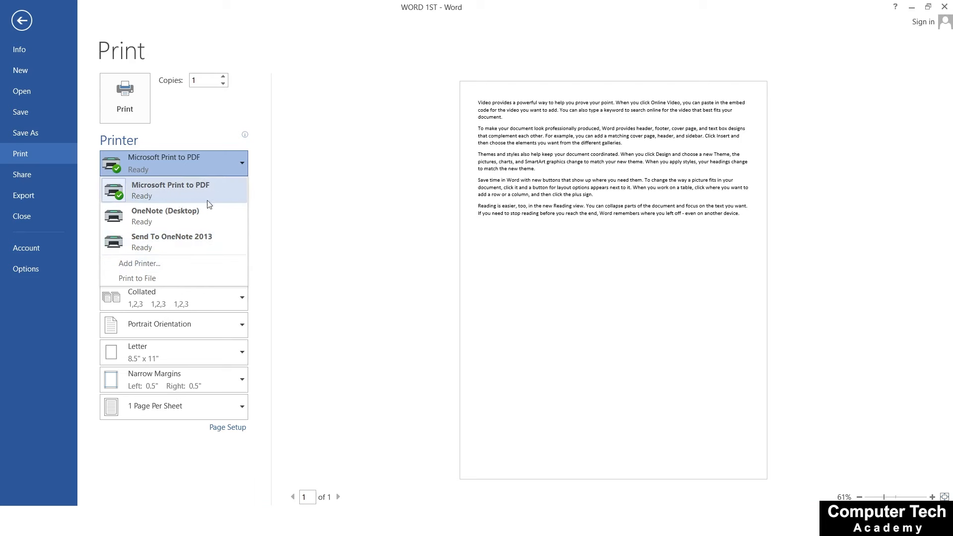
{"action": "left_click", "coordinate": [327, 215]}
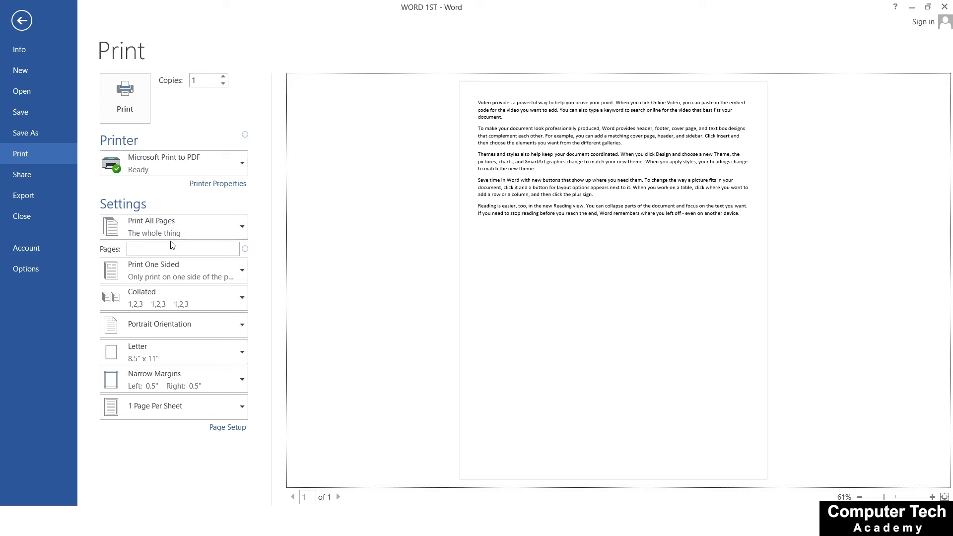
{"action": "left_click", "coordinate": [237, 221]}
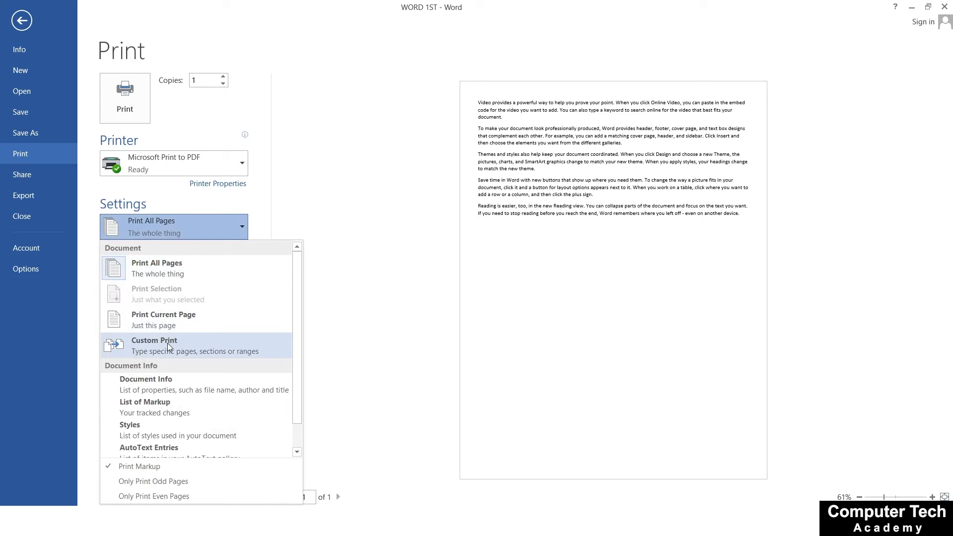
{"action": "left_click", "coordinate": [316, 195]}
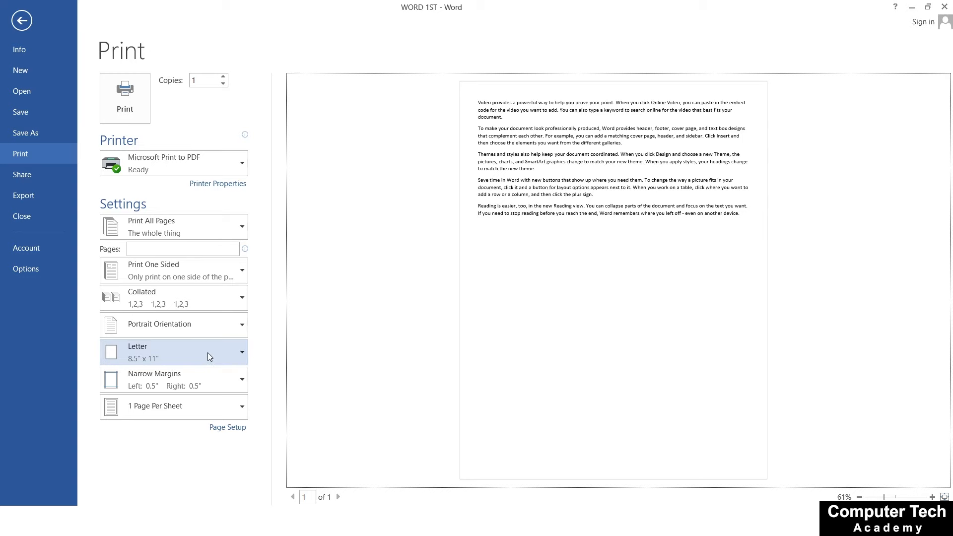
Print WORD 1ST with Microsoft Print to PDF, saving the output in Documents as PP.
{"action": "left_click", "coordinate": [121, 98]}
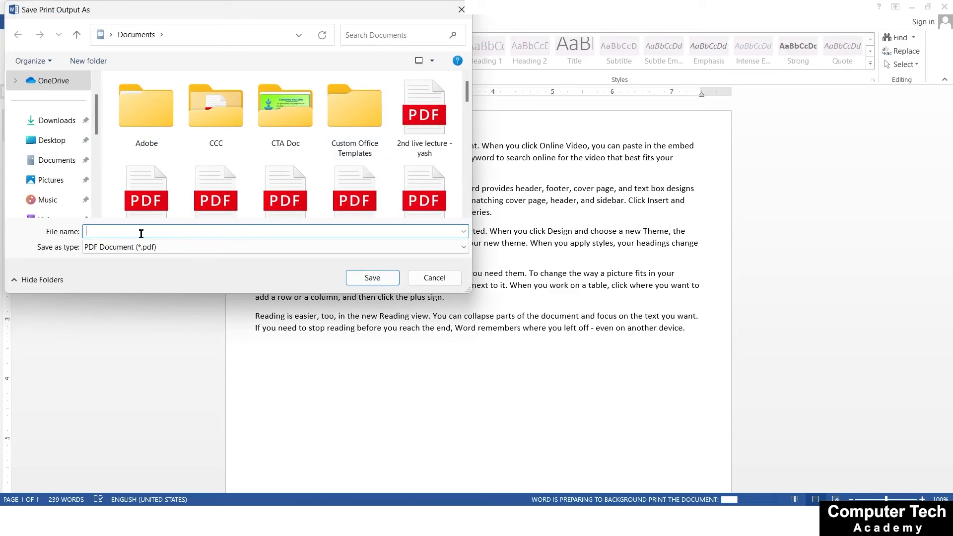
{"action": "type", "text": "PP"}
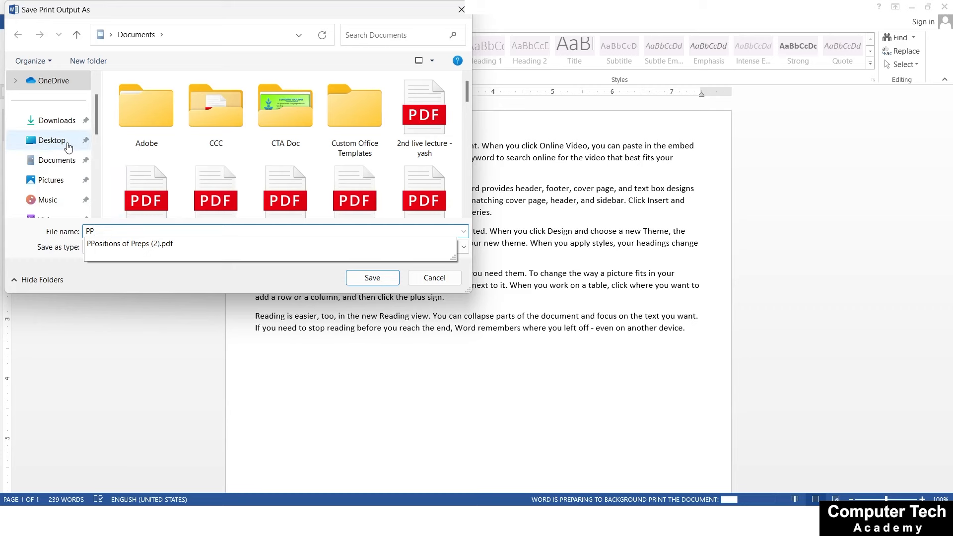
{"action": "left_click", "coordinate": [373, 278]}
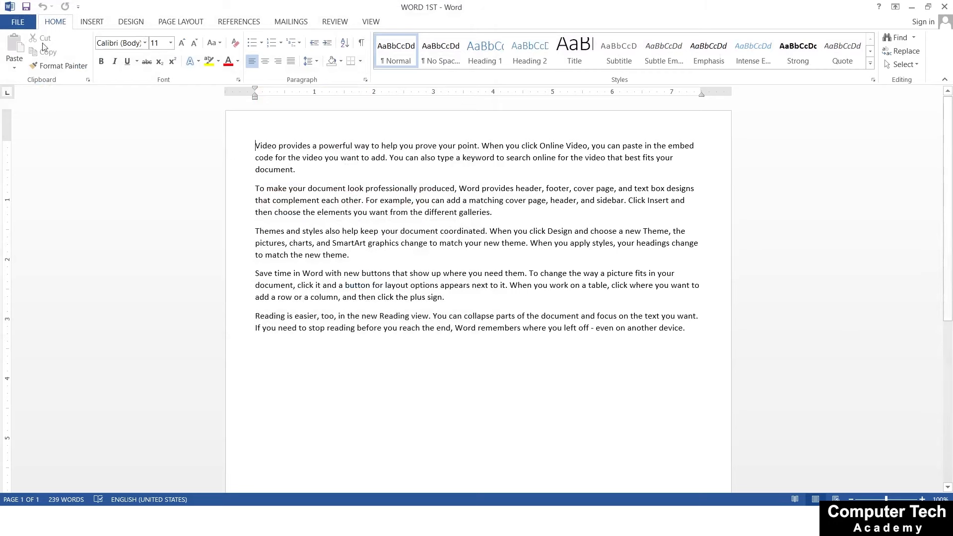
Open the PP PDF file from the computer's Documents folder in Word.
{"action": "left_click", "coordinate": [24, 22]}
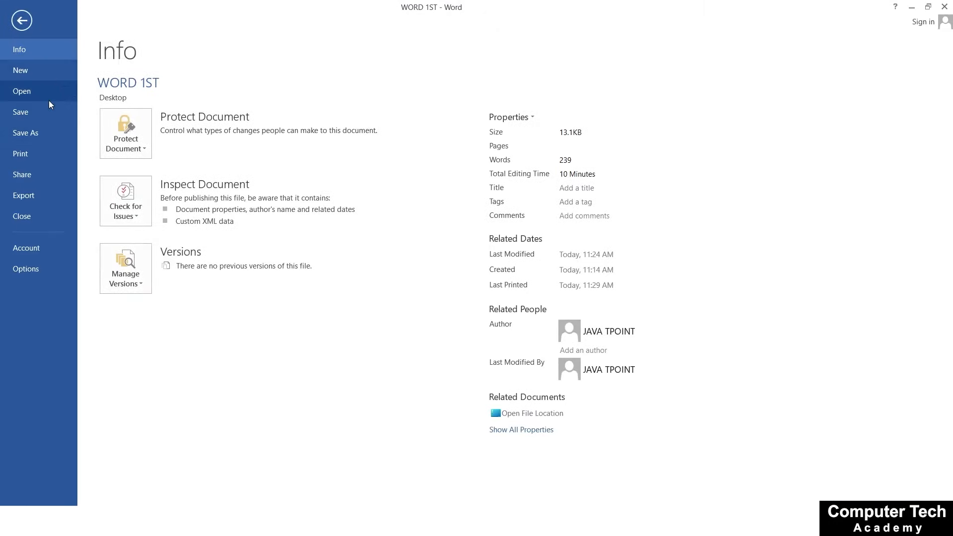
{"action": "left_click", "coordinate": [28, 91]}
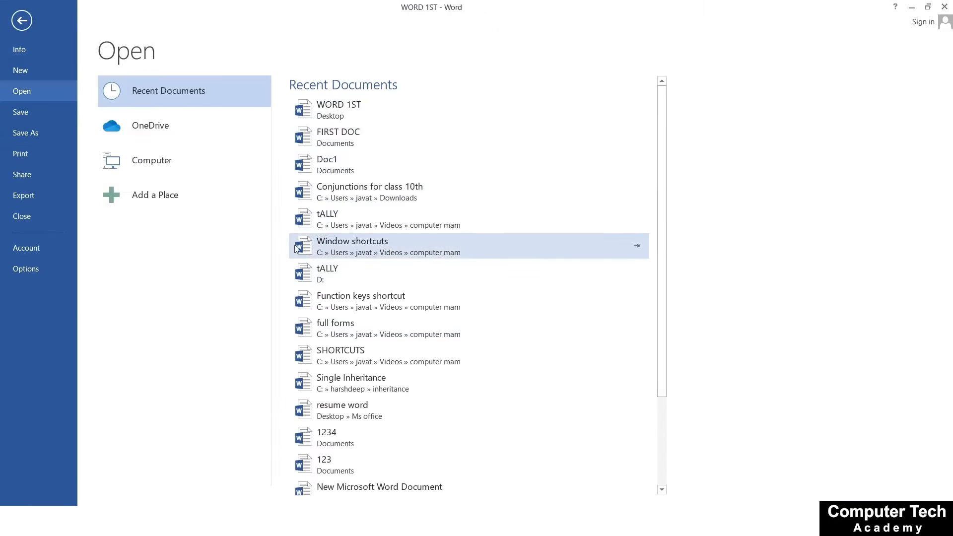
{"action": "left_click", "coordinate": [144, 161]}
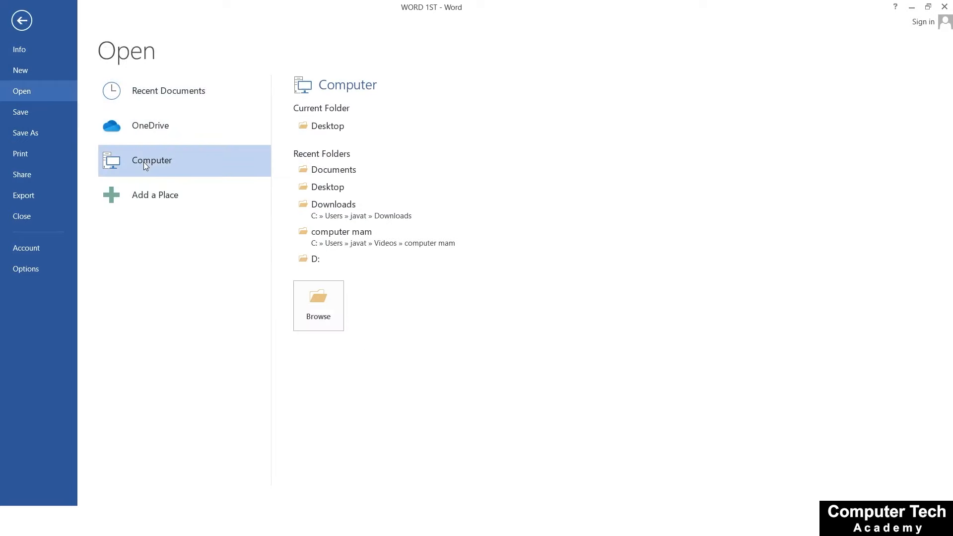
{"action": "left_click", "coordinate": [326, 170]}
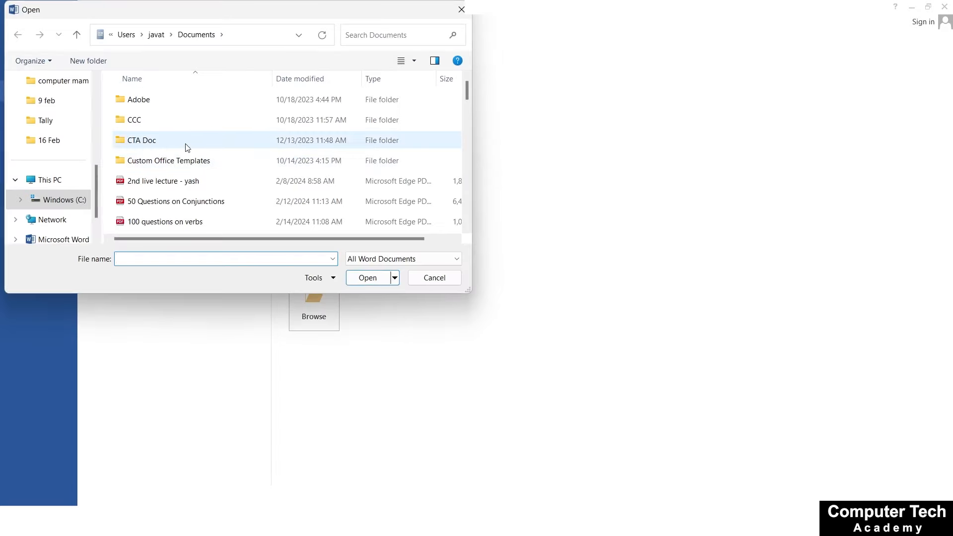
{"action": "scroll", "coordinate": [192, 158], "scroll_direction": "down", "scroll_amount": 10}
{"action": "scroll", "coordinate": [195, 163], "scroll_direction": "up", "scroll_amount": 5}
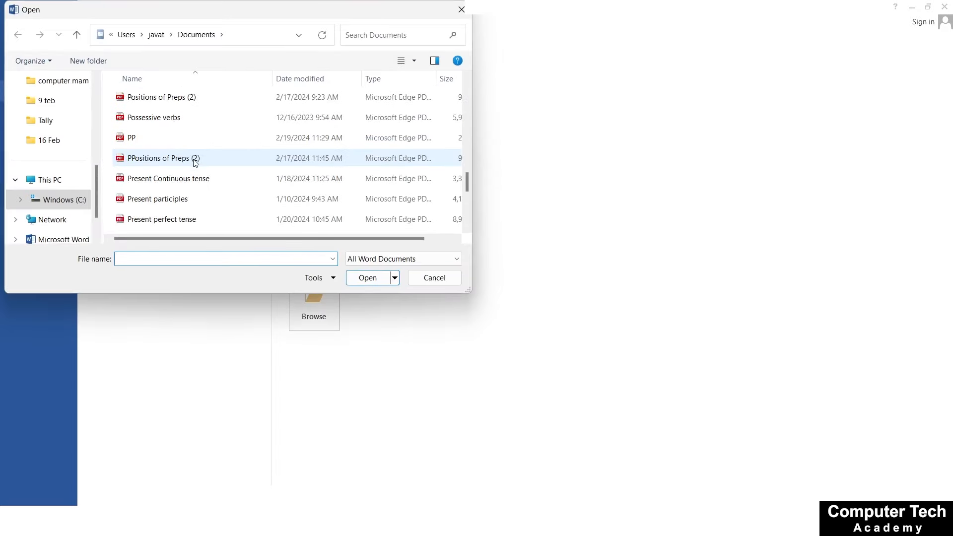
{"action": "left_click", "coordinate": [192, 140]}
{"action": "left_click", "coordinate": [368, 278]}
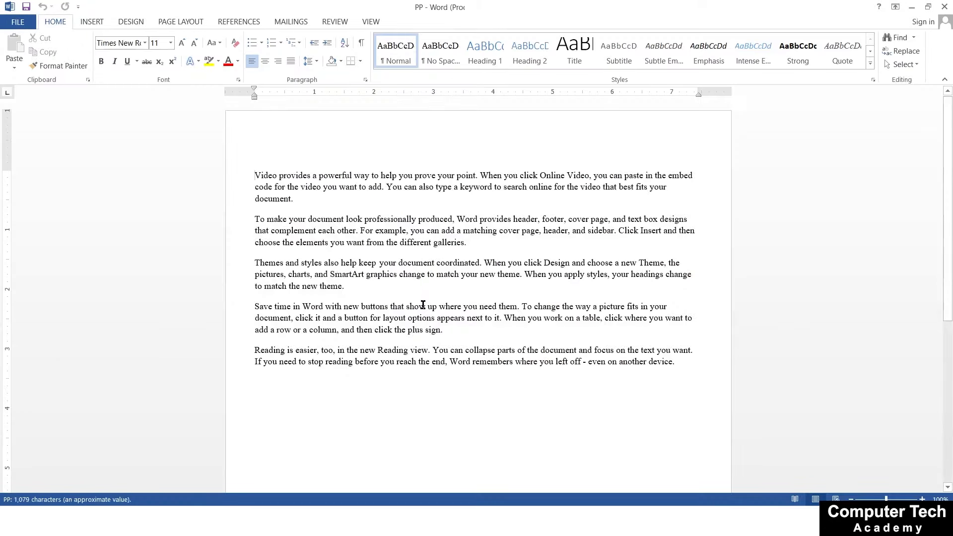
Look through the whole page of the PP document and close it.
{"action": "left_click", "coordinate": [385, 212]}
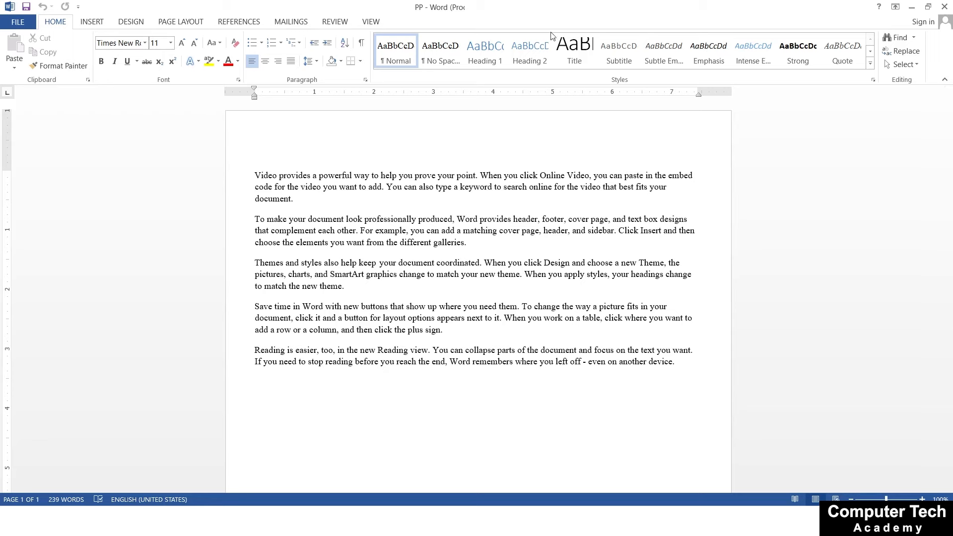
{"action": "scroll", "coordinate": [493, 359], "scroll_direction": "down", "scroll_amount": 5}
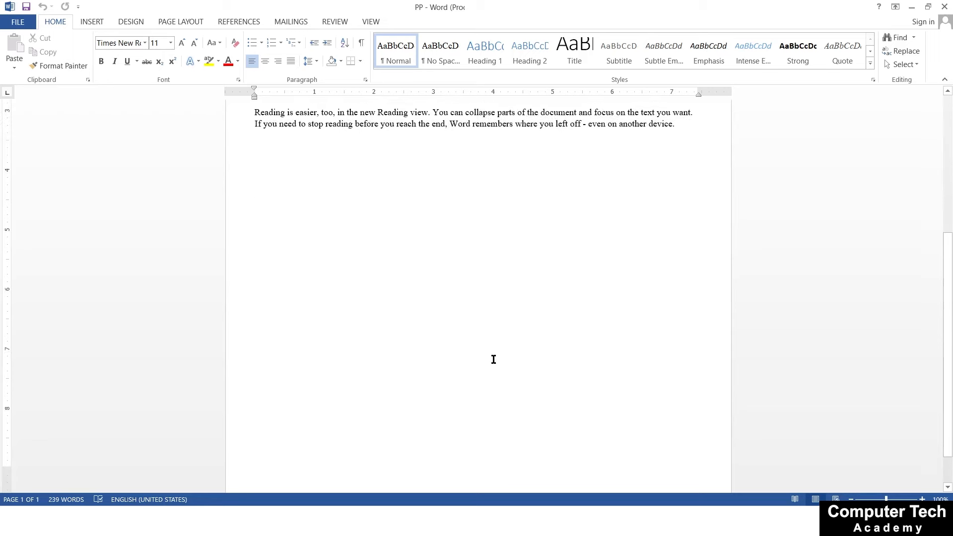
{"action": "scroll", "coordinate": [493, 360], "scroll_direction": "down", "scroll_amount": 1}
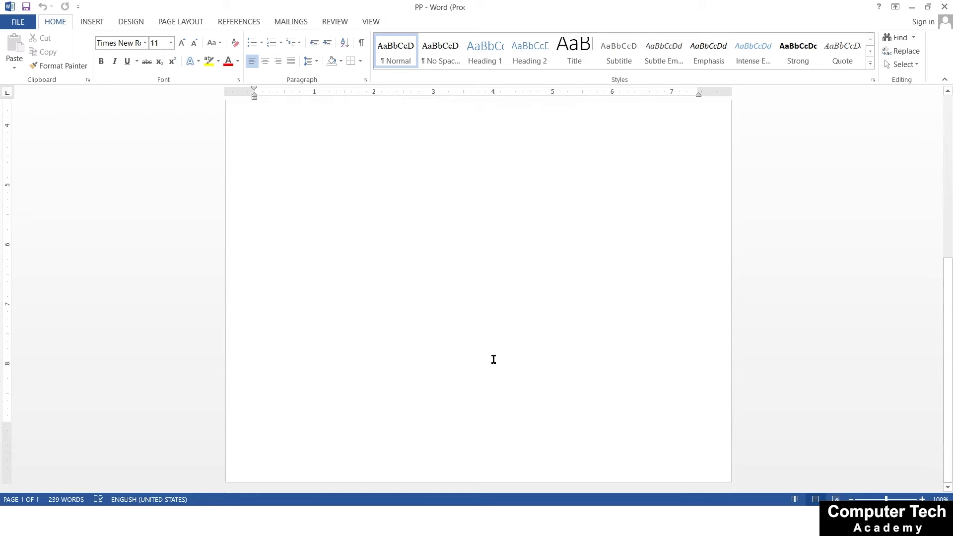
{"action": "left_click", "coordinate": [944, 7]}
Review the sharing options for WORD 1ST and export the document as a PDF to the Desktop under the same name.
{"action": "left_click", "coordinate": [18, 23]}
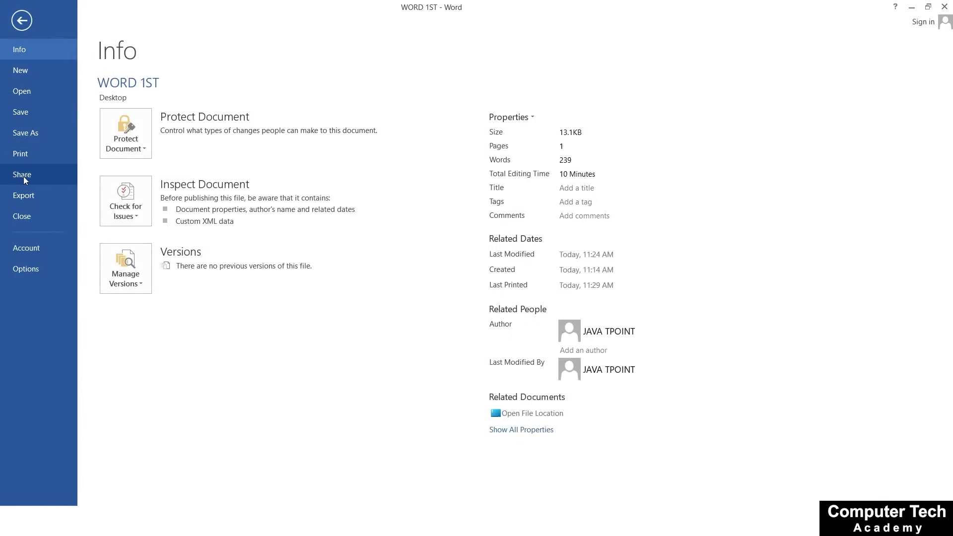
{"action": "left_click", "coordinate": [22, 176]}
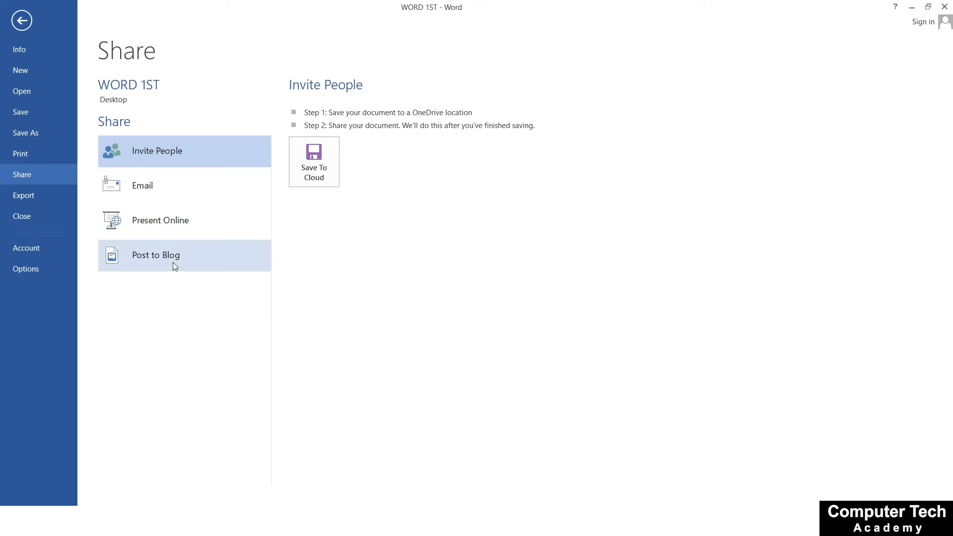
{"action": "left_click", "coordinate": [56, 200]}
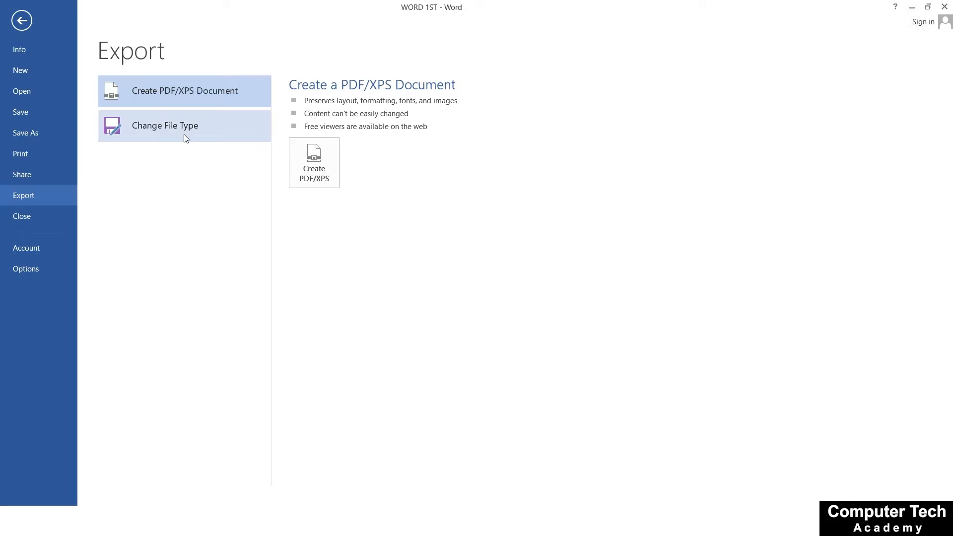
{"action": "left_click", "coordinate": [303, 169]}
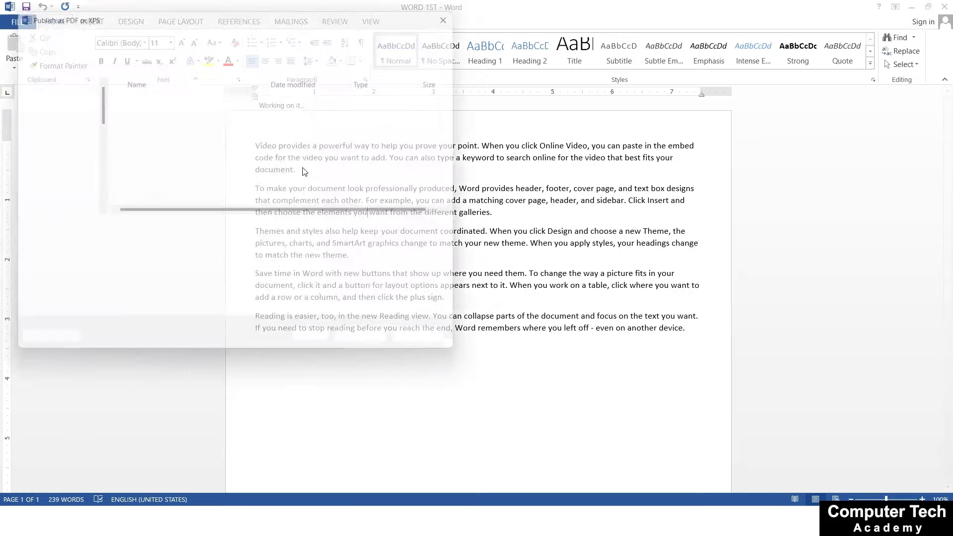
{"action": "left_click", "coordinate": [100, 251]}
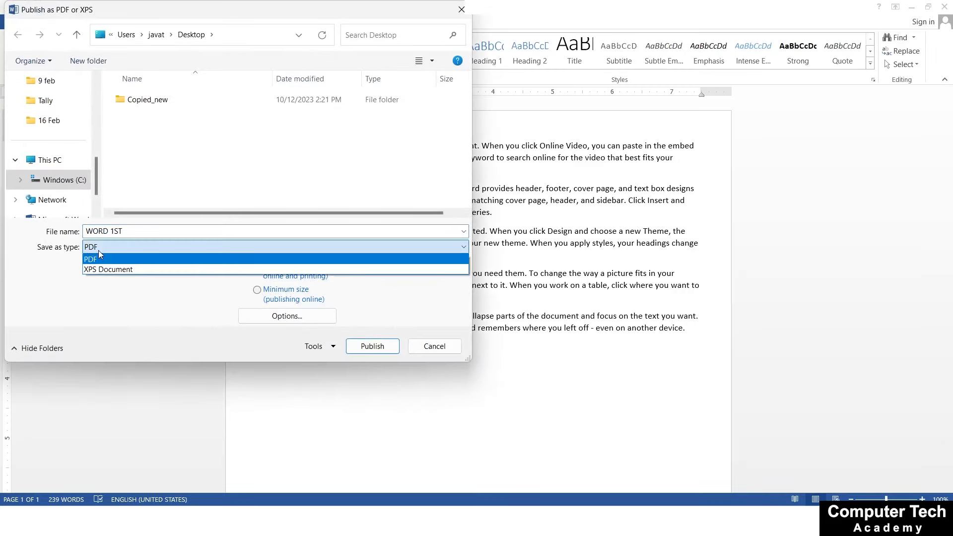
{"action": "left_click", "coordinate": [143, 308]}
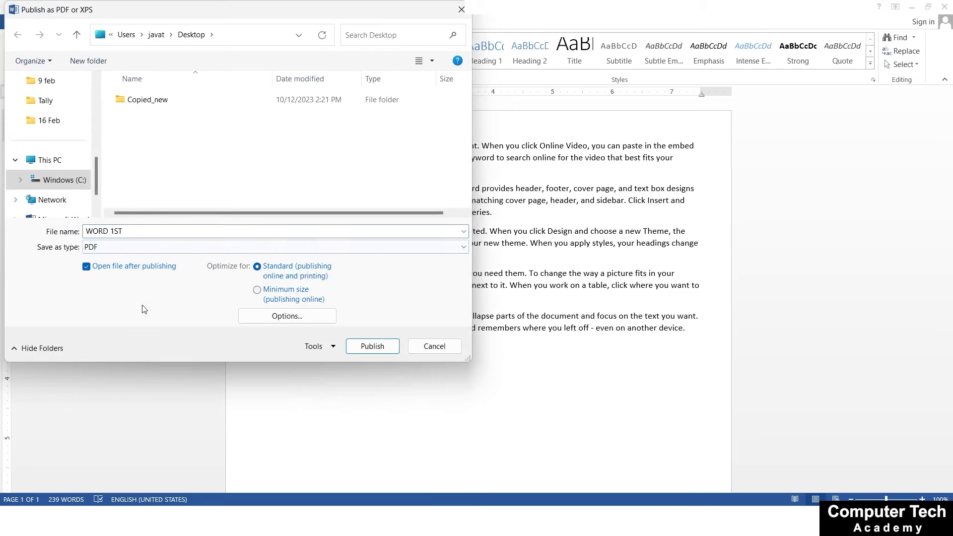
{"action": "left_click", "coordinate": [368, 347]}
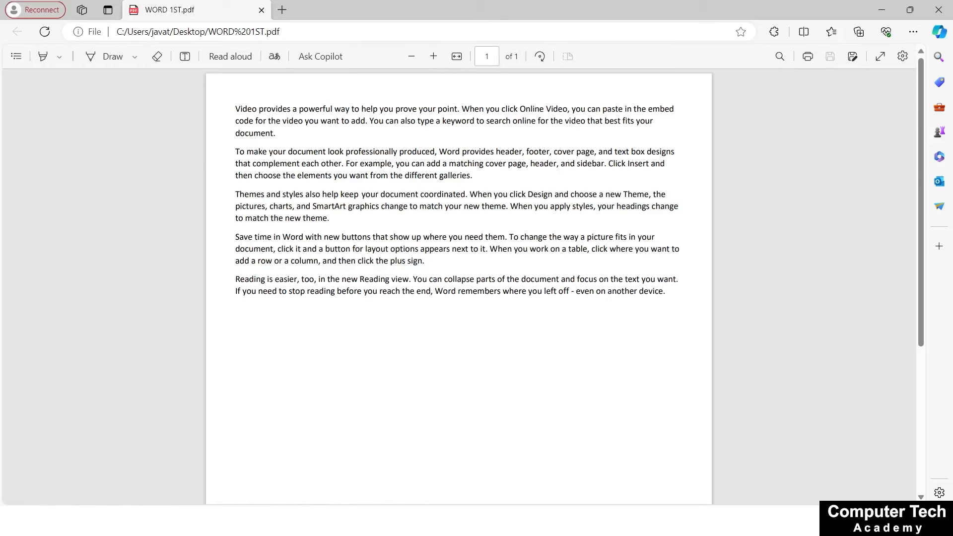
Switch back to the WORD 1ST document in Word and close it.
{"action": "mouse_move", "coordinate": [641, 519]}
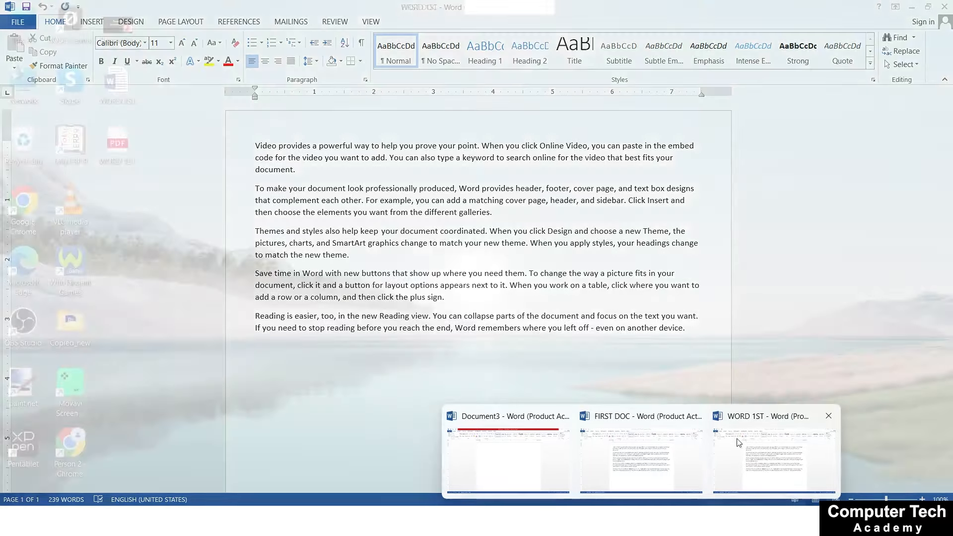
{"action": "left_click", "coordinate": [737, 441]}
{"action": "left_click", "coordinate": [20, 20]}
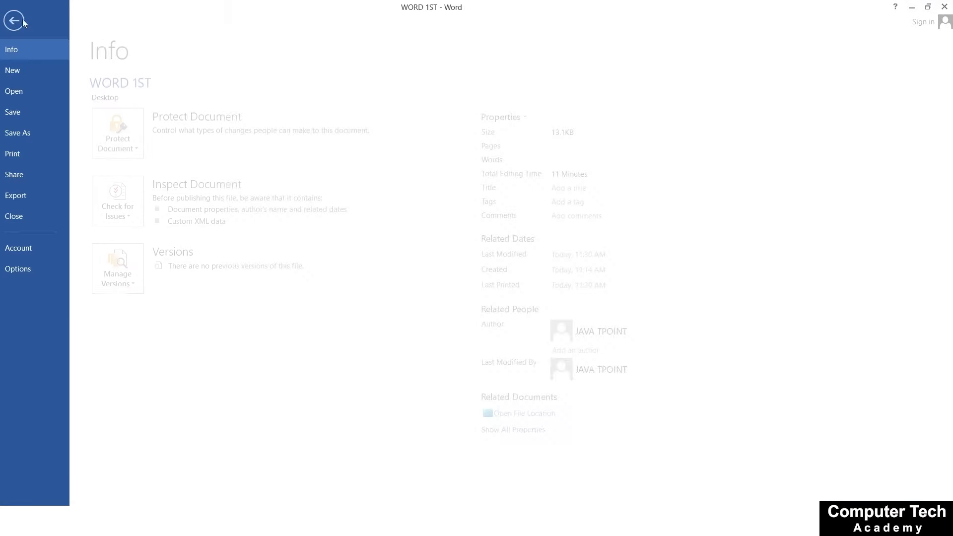
{"action": "left_click", "coordinate": [22, 216]}
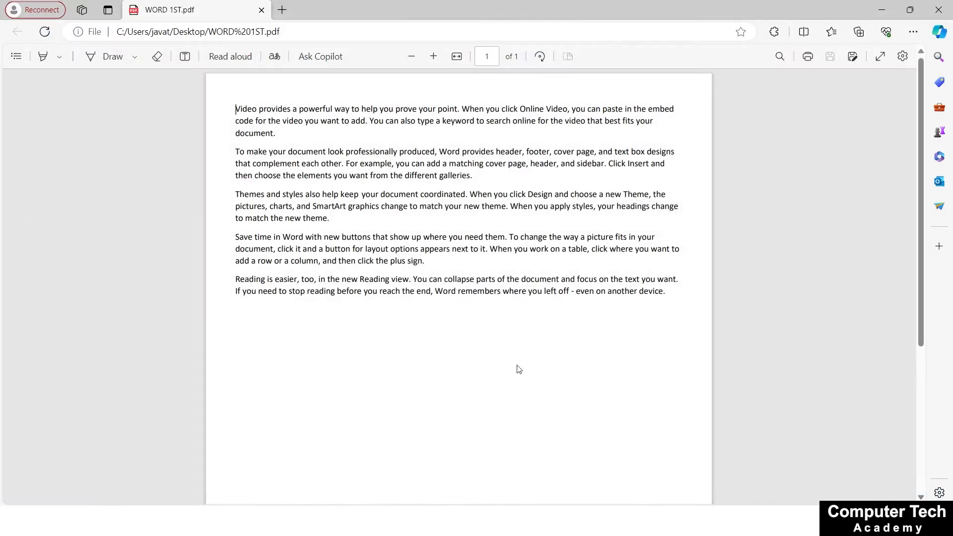
Switch to FIRST DOC in Word, review the account information and the general Word options, and return to the document without changing anything.
{"action": "mouse_move", "coordinate": [641, 521]}
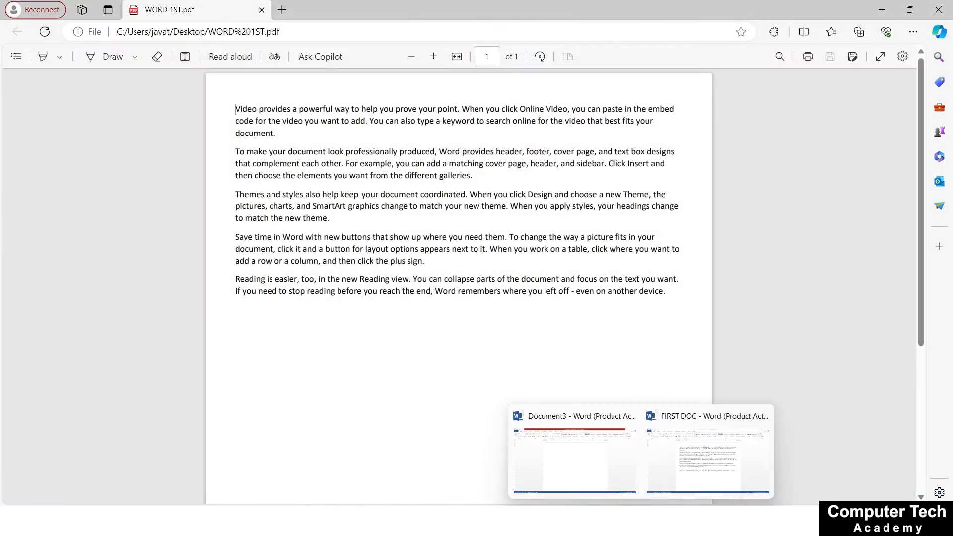
{"action": "left_click", "coordinate": [704, 449]}
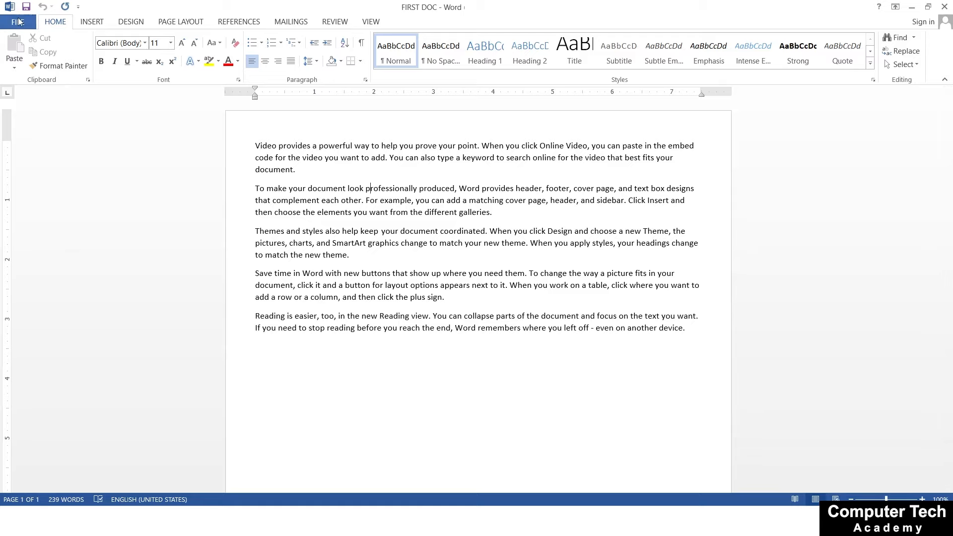
{"action": "left_click", "coordinate": [18, 21]}
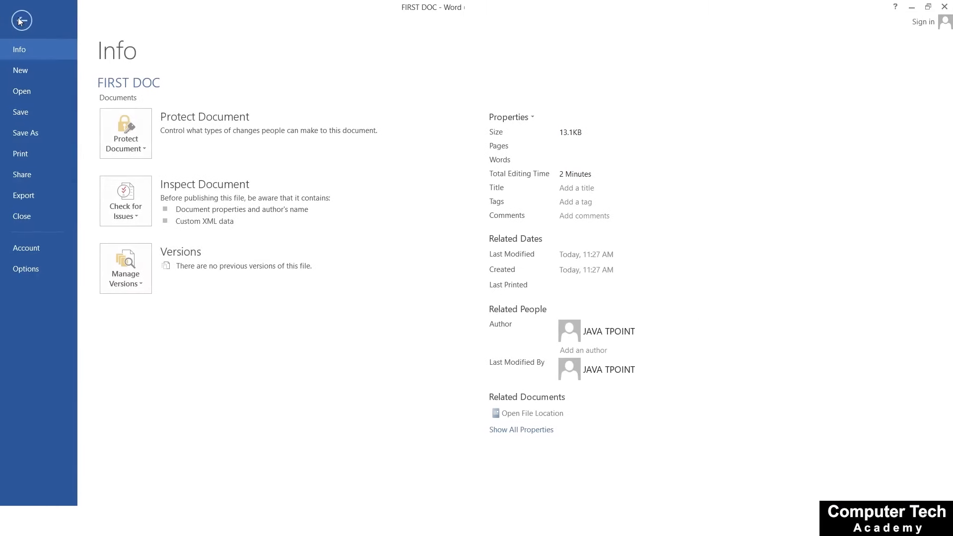
{"action": "left_click", "coordinate": [14, 249]}
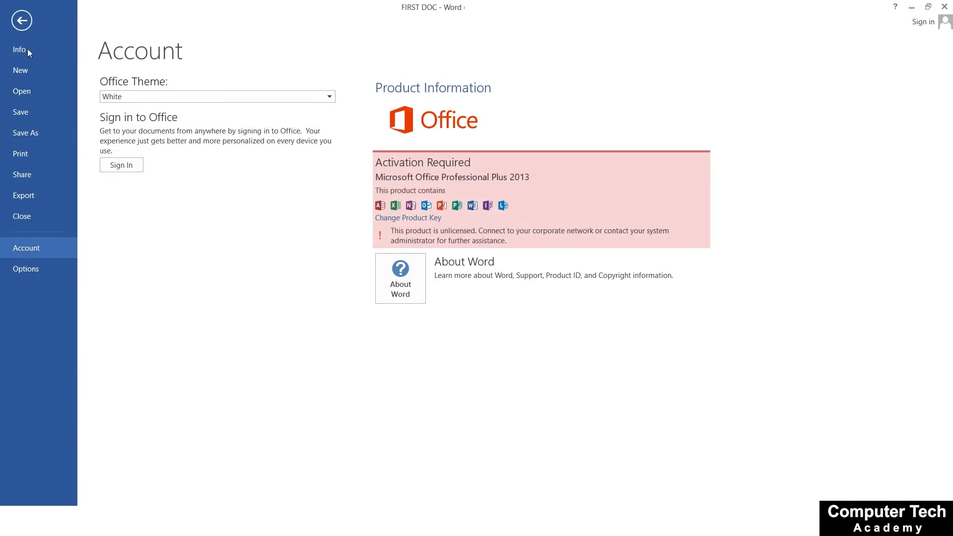
{"action": "left_click", "coordinate": [26, 271]}
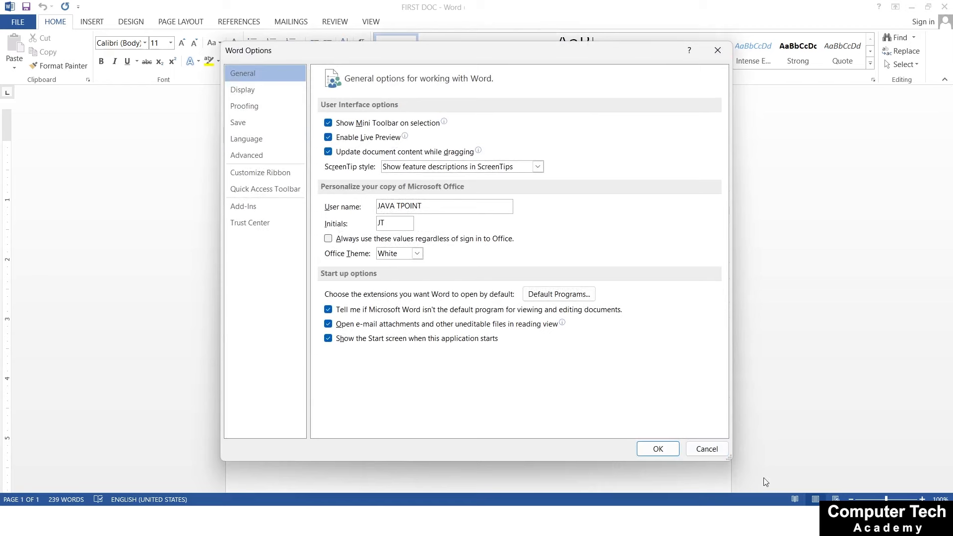
{"action": "left_click", "coordinate": [699, 448]}
{"action": "left_click", "coordinate": [478, 251]}
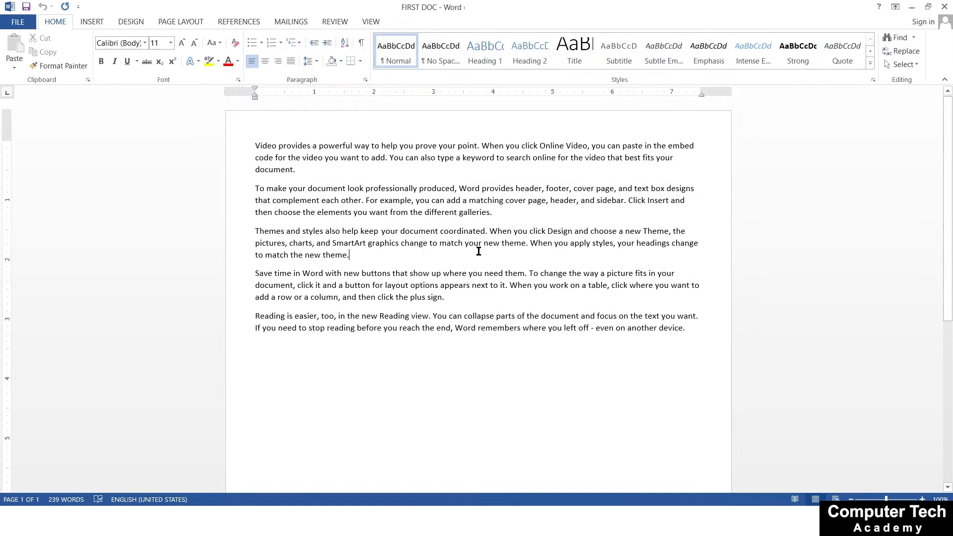